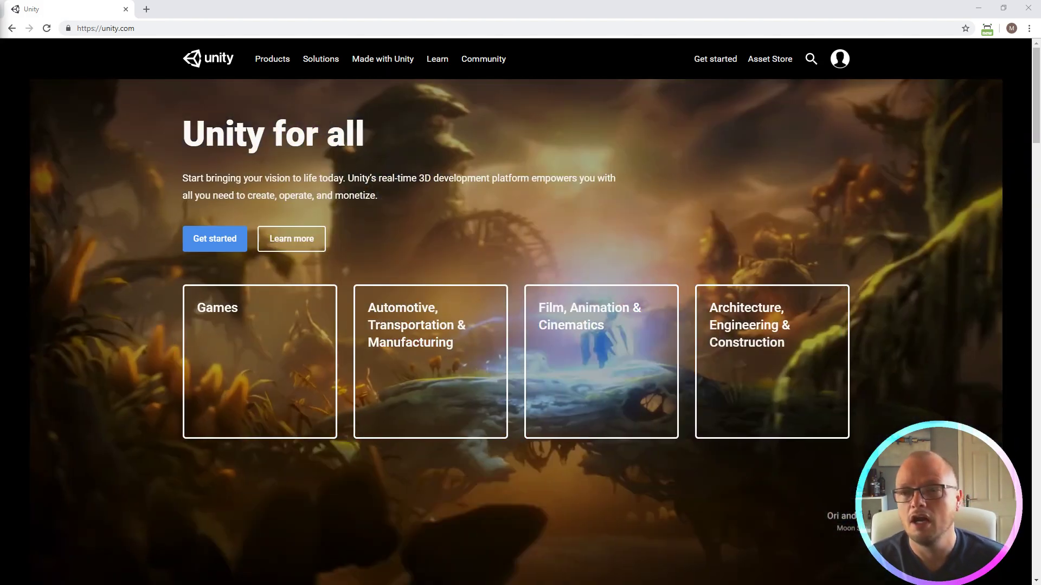
# Go from Unity's Products page to the Personal plan download page, then minimize Chrome
pyautogui.moveTo(640, 375)
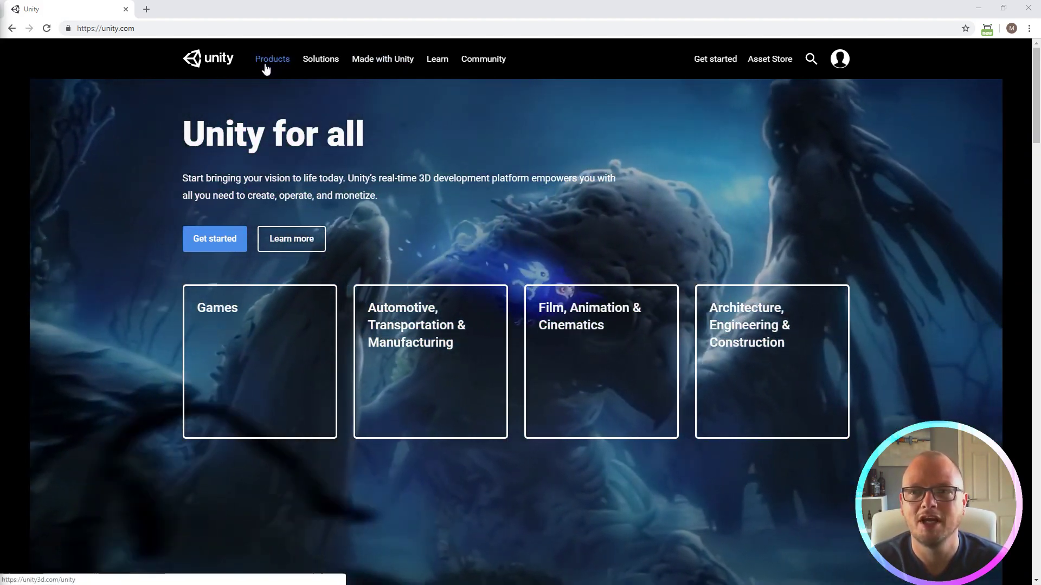
pyautogui.click(265, 64)
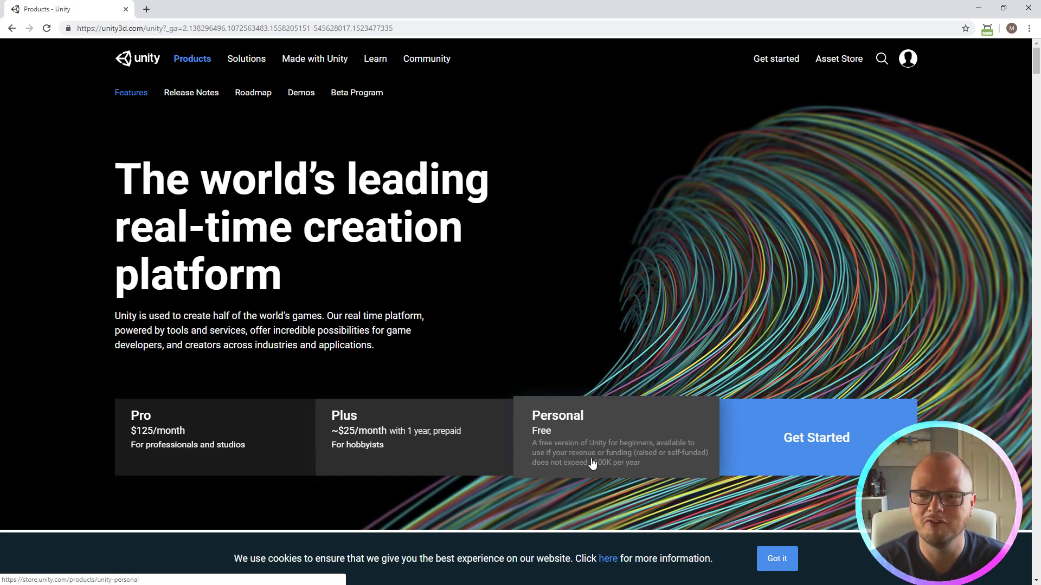
pyautogui.click(588, 434)
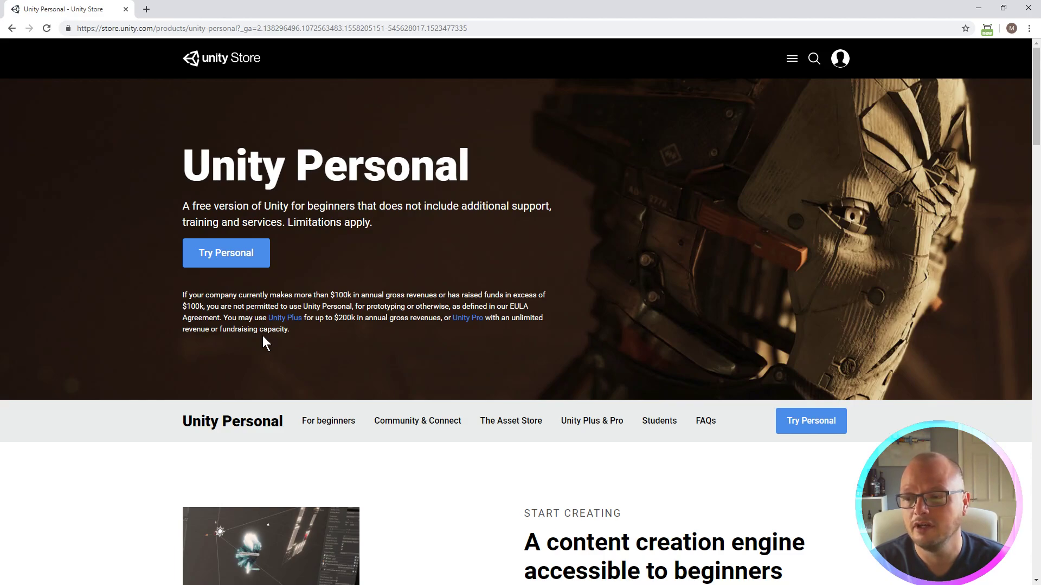
pyautogui.scroll(-2, 435, 466)
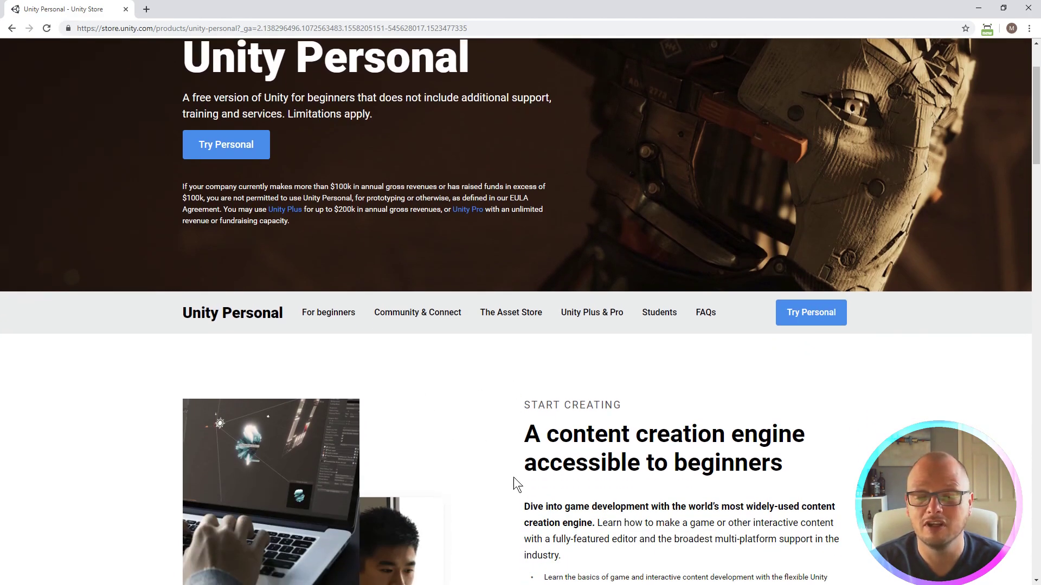
pyautogui.scroll(2, 514, 477)
pyautogui.click(218, 260)
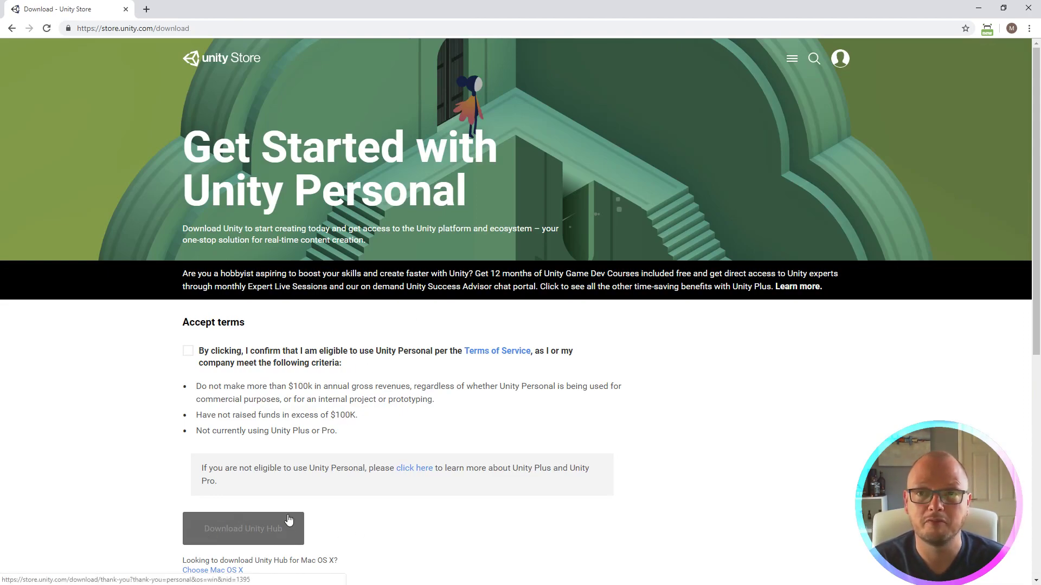
pyautogui.click(980, 10)
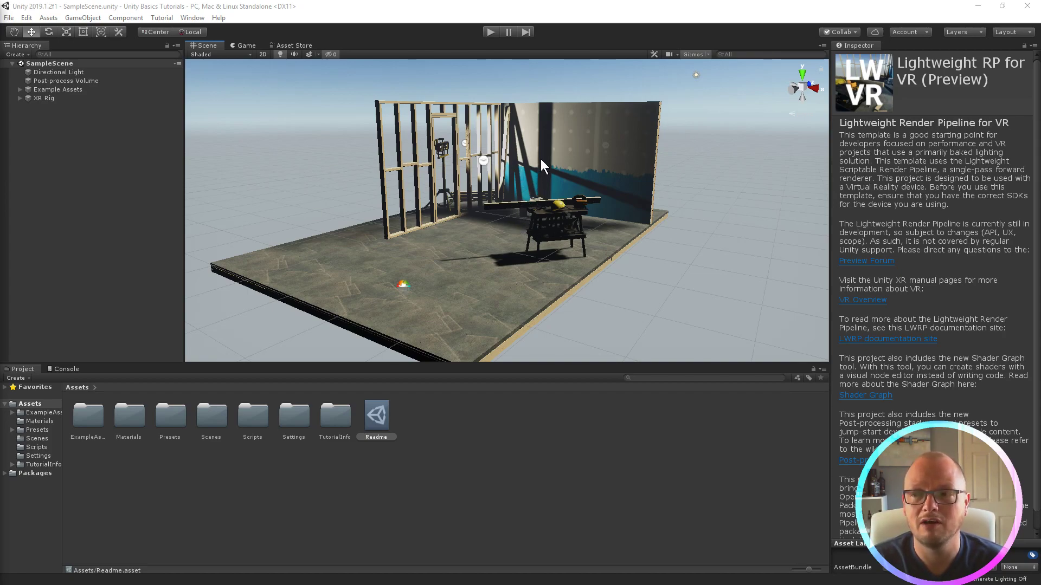
# Pan and orbit the Scene view around the construction platform
pyautogui.moveTo(541, 158); pyautogui.dragTo(612, 186, button='middle')
pyautogui.moveTo(708, 171); pyautogui.dragTo(431, 177, button='middle')
pyautogui.moveTo(476, 171)
pyautogui.keyDown('alt'); pyautogui.mouseDown()
pyautogui.moveTo(399, 214)
pyautogui.moveTo(541, 186)
pyautogui.moveTo(460, 239)
pyautogui.moveTo(469, 181)
pyautogui.moveTo(595, 170)
pyautogui.moveTo(514, 185)
pyautogui.moveTo(427, 175)
pyautogui.moveTo(470, 167)
pyautogui.moveTo(333, 157)
pyautogui.moveTo(567, 158)
pyautogui.moveTo(400, 158)
pyautogui.moveTo(485, 166)
pyautogui.mouseUp(); pyautogui.keyUp('alt')
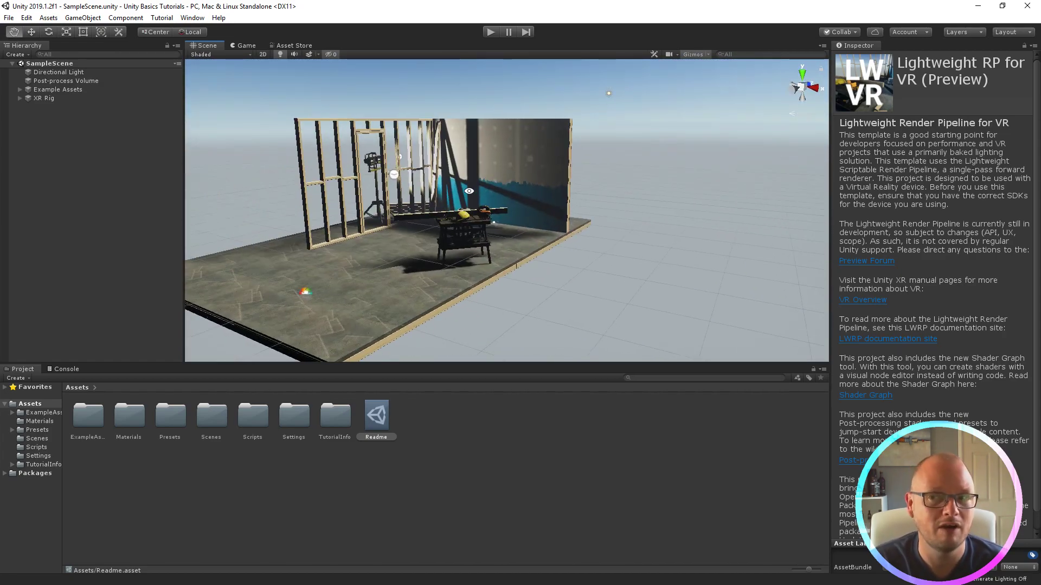
pyautogui.keyDown('alt'); pyautogui.moveTo(435, 167); pyautogui.dragTo(435, 226); pyautogui.keyUp('alt')
pyautogui.scroll(5, 431, 261)
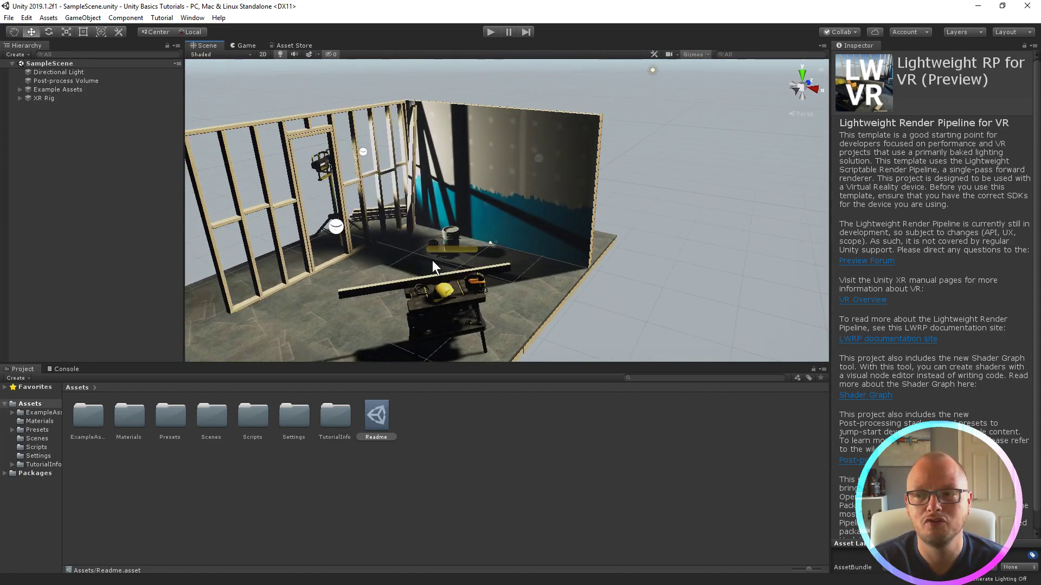
pyautogui.scroll(4, 431, 260)
pyautogui.scroll(-8, 431, 260)
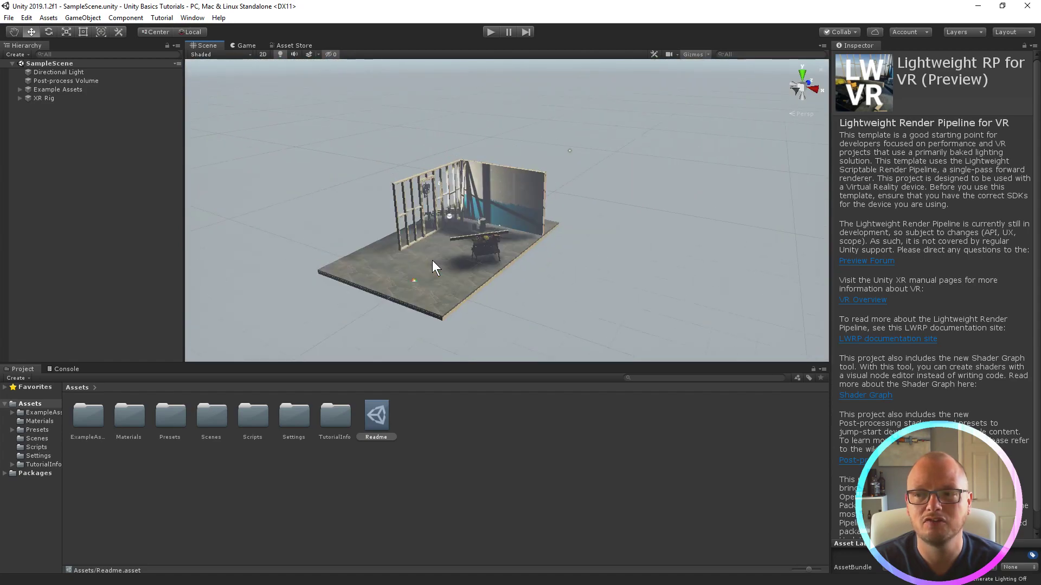
pyautogui.scroll(8, 432, 261)
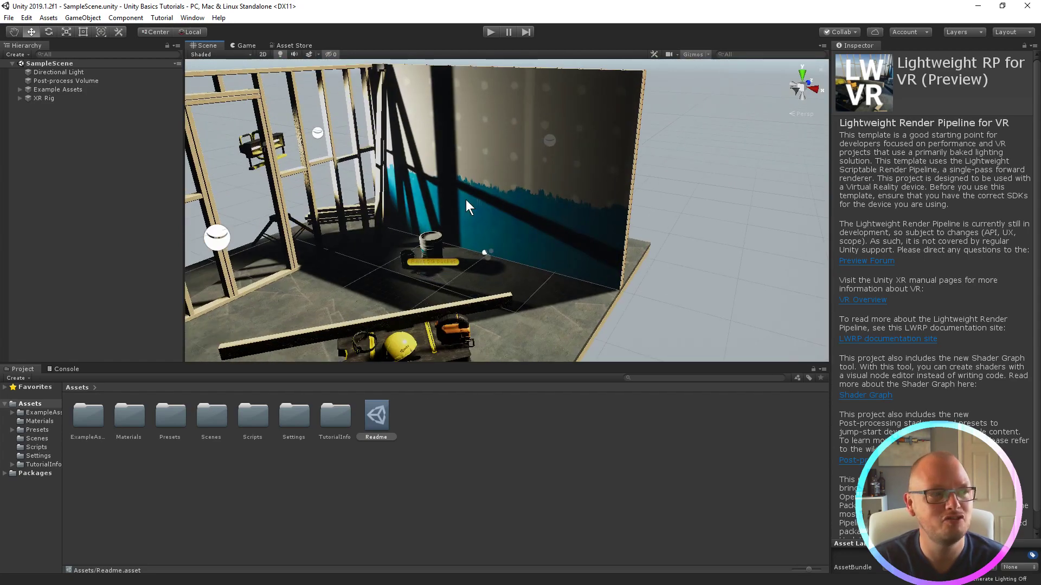
# Move in close on the blue wall, workbench, paint bucket and hard hat
pyautogui.moveTo(466, 206); pyautogui.dragTo(518, 181, button='middle')
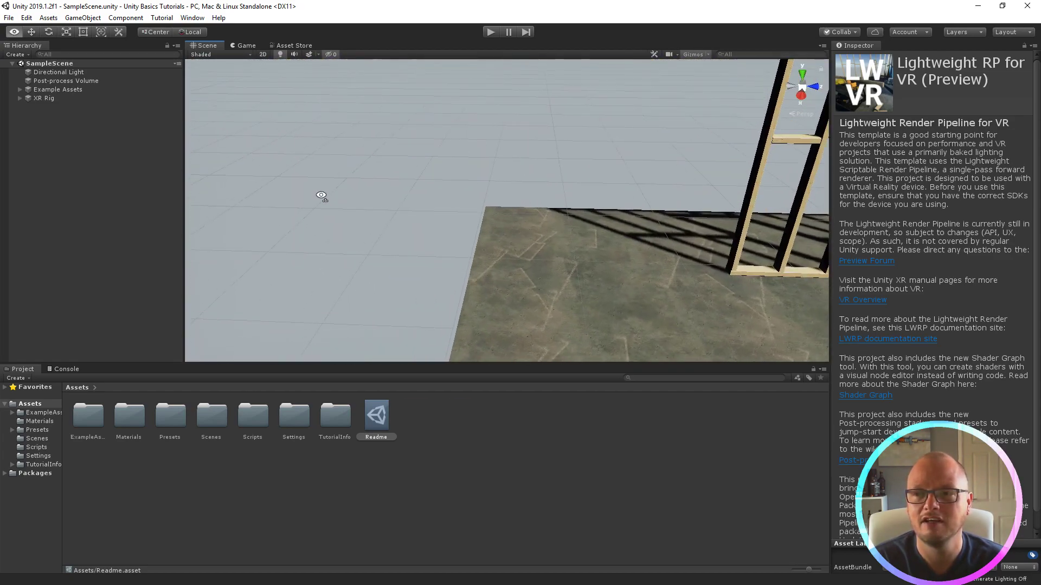
pyautogui.moveTo(324, 194); pyautogui.dragTo(505, 184, button='right')
pyautogui.moveTo(465, 197)
pyautogui.keyDown('alt'); pyautogui.mouseDown()
pyautogui.moveTo(447, 217)
pyautogui.moveTo(486, 211)
pyautogui.moveTo(473, 230)
pyautogui.mouseUp(); pyautogui.keyUp('alt')
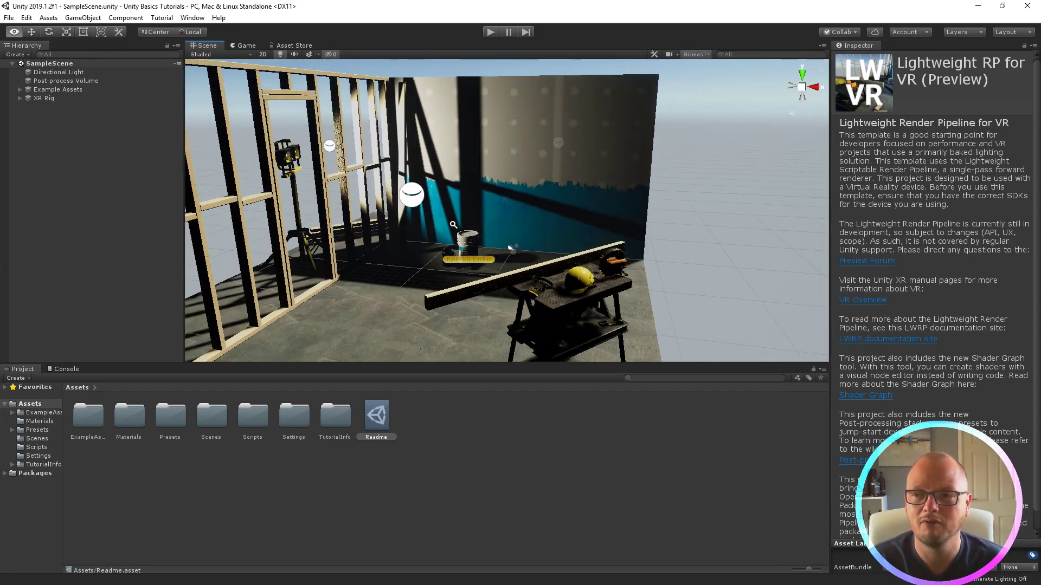
pyautogui.moveTo(453, 224)
pyautogui.keyDown('alt'); pyautogui.mouseDown(button='right')
pyautogui.moveTo(498, 253)
pyautogui.moveTo(473, 577)
pyautogui.moveTo(483, 271)
pyautogui.moveTo(486, 321)
pyautogui.moveTo(428, 401)
pyautogui.moveTo(447, 418)
pyautogui.moveTo(485, 179)
pyautogui.moveTo(486, 211)
pyautogui.moveTo(534, 290)
pyautogui.moveTo(542, 279)
pyautogui.moveTo(503, 225)
pyautogui.mouseUp(button='right'); pyautogui.keyUp('alt')
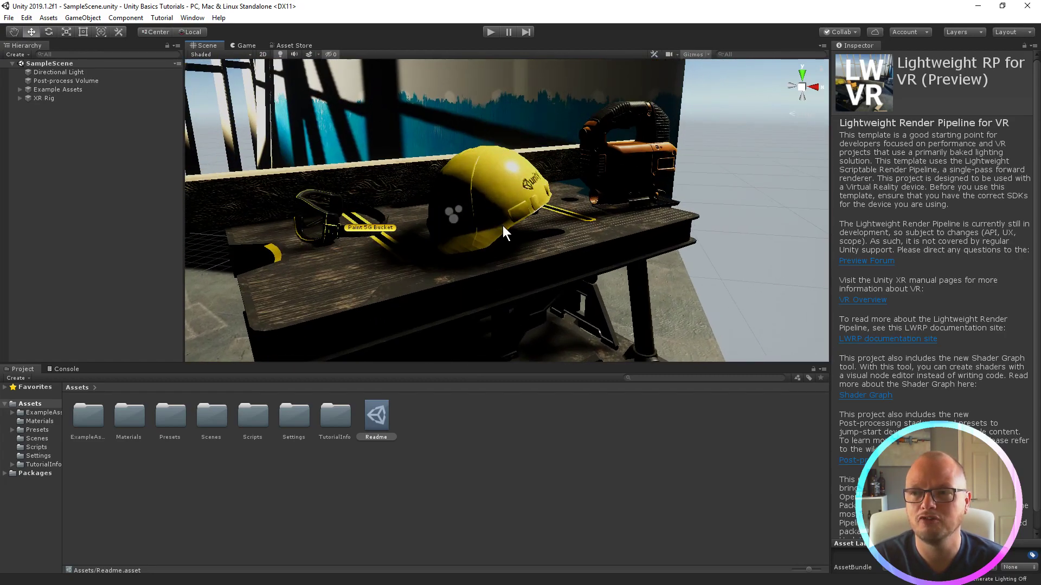
pyautogui.scroll(5, 499, 234)
pyautogui.scroll(-5, 500, 230)
pyautogui.scroll(5, 500, 229)
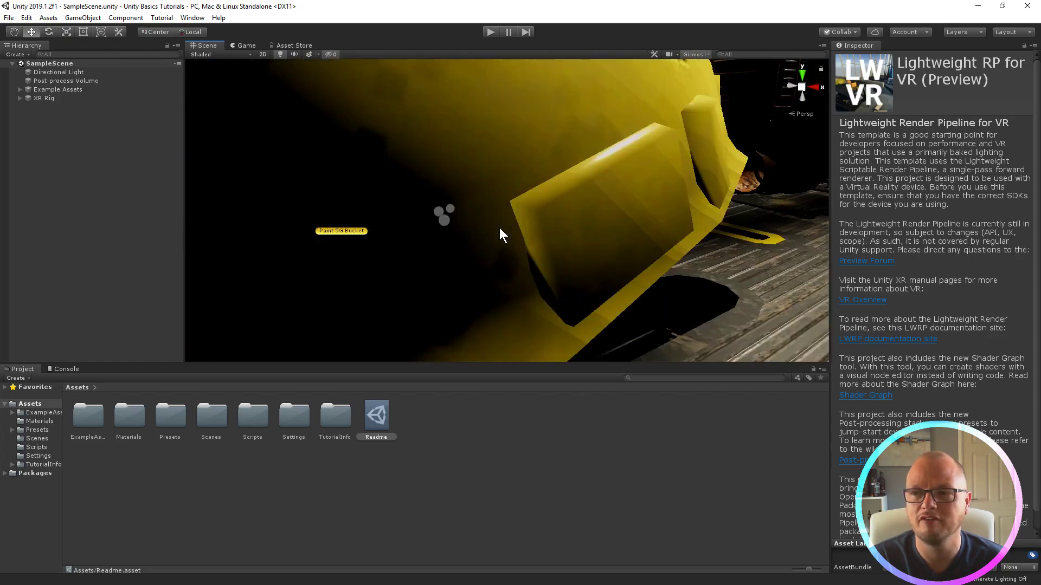
pyautogui.moveTo(499, 228)
pyautogui.keyDown('alt'); pyautogui.mouseDown(button='right')
pyautogui.moveTo(495, 237)
pyautogui.moveTo(506, 208)
pyautogui.moveTo(507, 222)
pyautogui.mouseUp(button='right'); pyautogui.keyUp('alt')
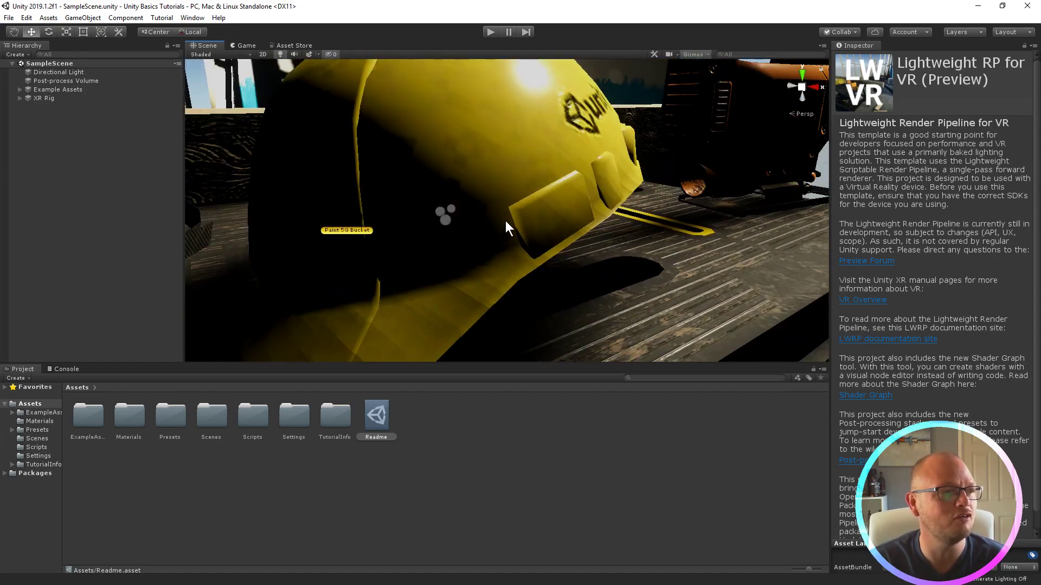
pyautogui.scroll(-10, 506, 220)
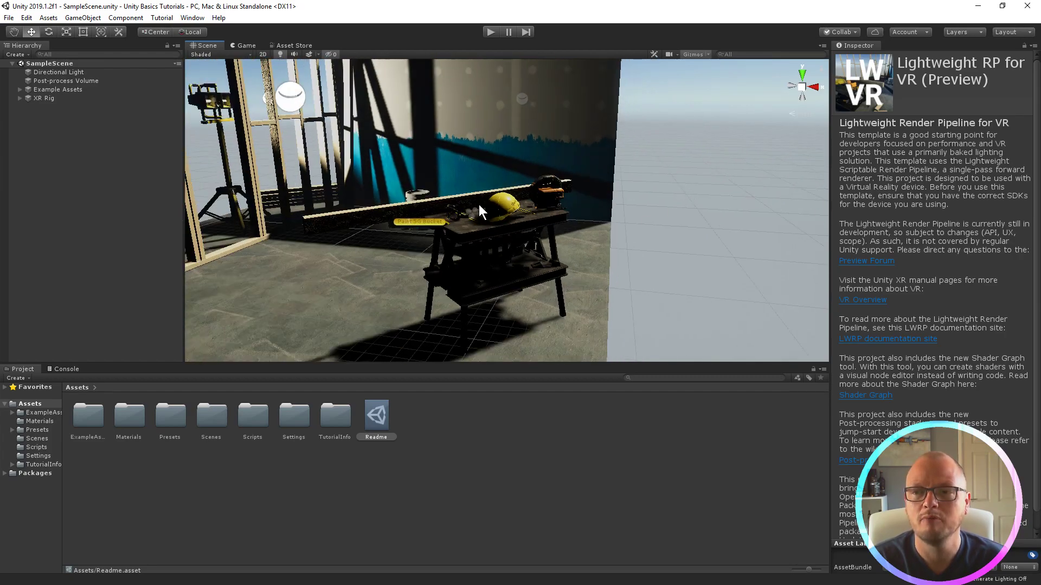
# Select the Safety Hat and move it to position -1.149, 0.976, 2.849
pyautogui.moveTo(533, 224)
pyautogui.keyDown('alt'); pyautogui.mouseDown(button='right')
pyautogui.moveTo(557, 234)
pyautogui.moveTo(544, 205)
pyautogui.moveTo(529, 230)
pyautogui.mouseUp(button='right'); pyautogui.keyUp('alt')
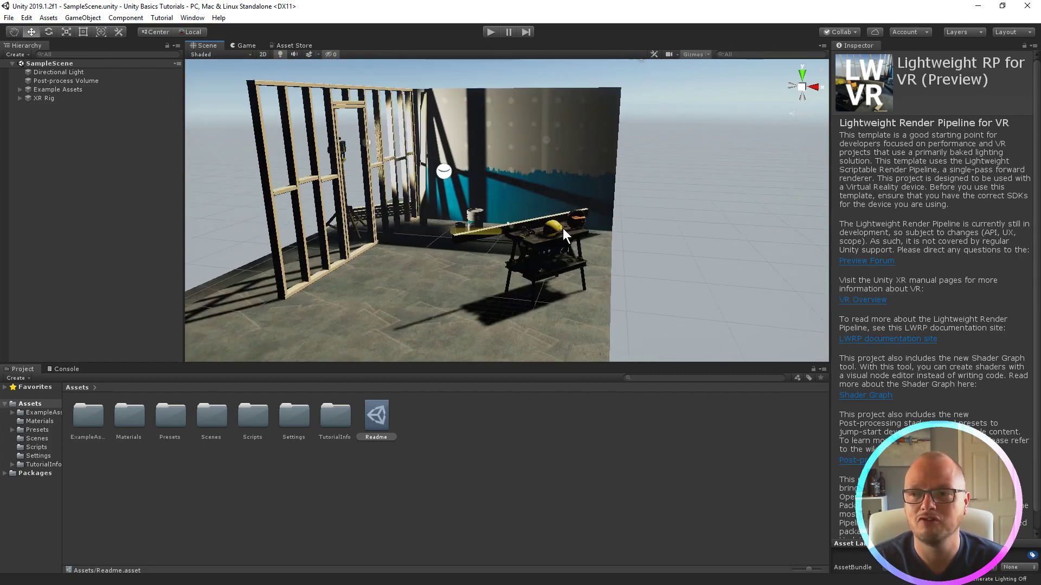
pyautogui.click(558, 231)
pyautogui.click(545, 223)
pyautogui.click(346, 285)
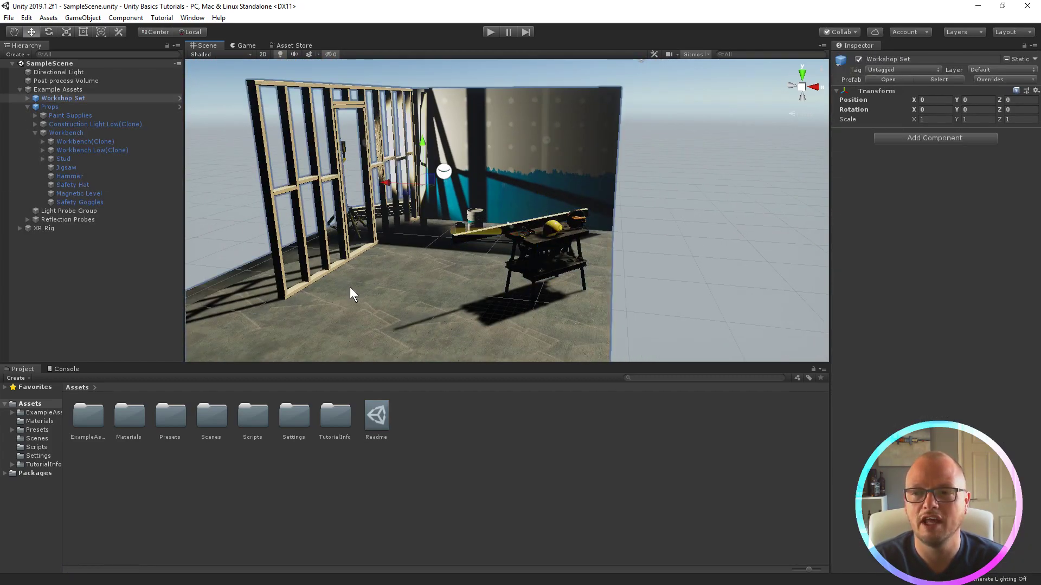
pyautogui.click(342, 255)
pyautogui.click(546, 229)
pyautogui.click(554, 230)
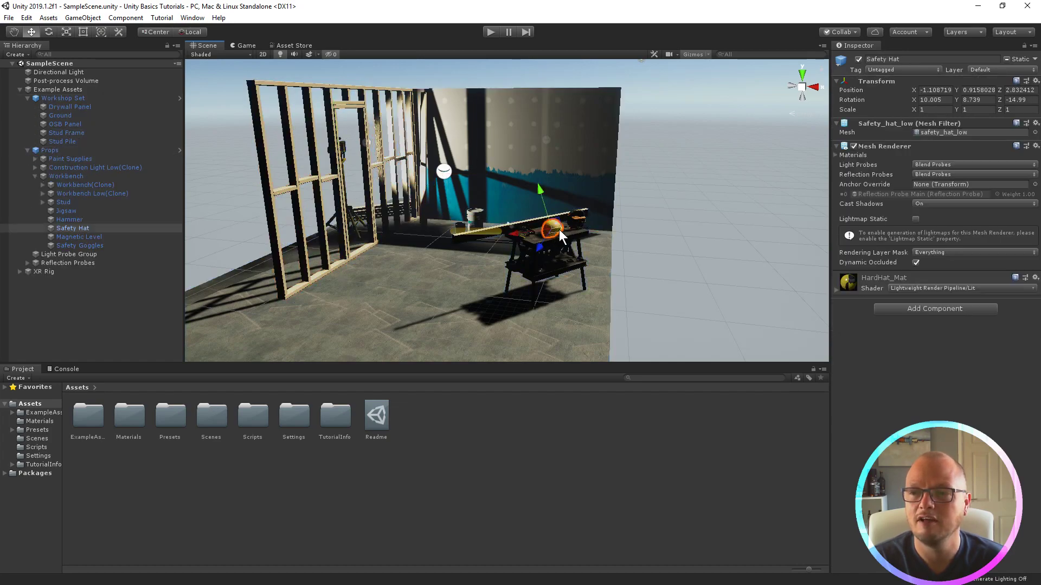
pyautogui.moveTo(515, 234)
pyautogui.mouseDown()
pyautogui.moveTo(448, 253)
pyautogui.moveTo(517, 250)
pyautogui.mouseUp()
pyautogui.moveTo(542, 205)
pyautogui.mouseDown()
pyautogui.moveTo(525, 149)
pyautogui.moveTo(528, 191)
pyautogui.mouseUp()
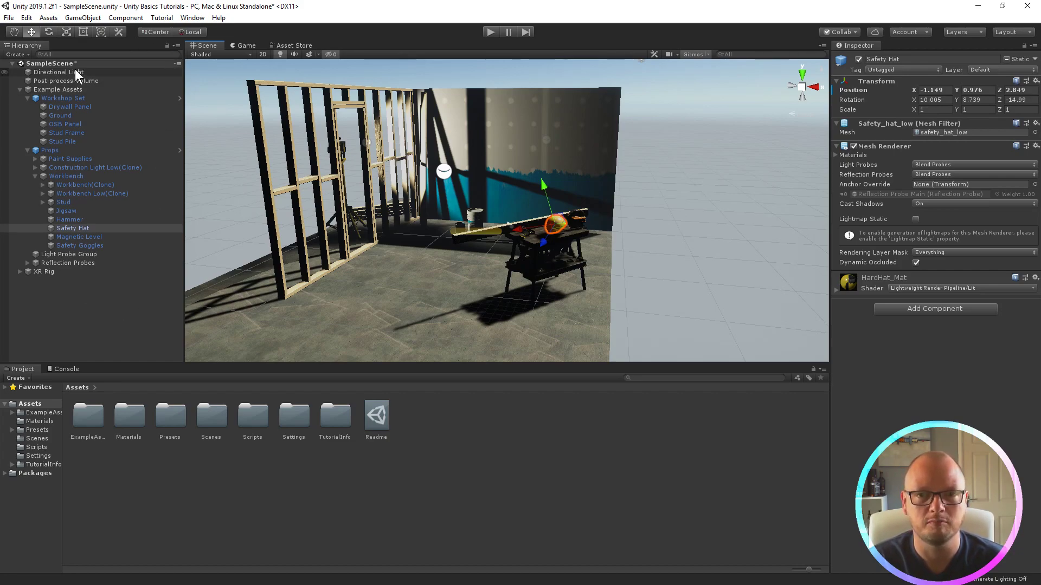
# Collapse Example Assets and XR Rig in the Hierarchy
pyautogui.click(21, 89)
pyautogui.click(21, 99)
pyautogui.click(18, 97)
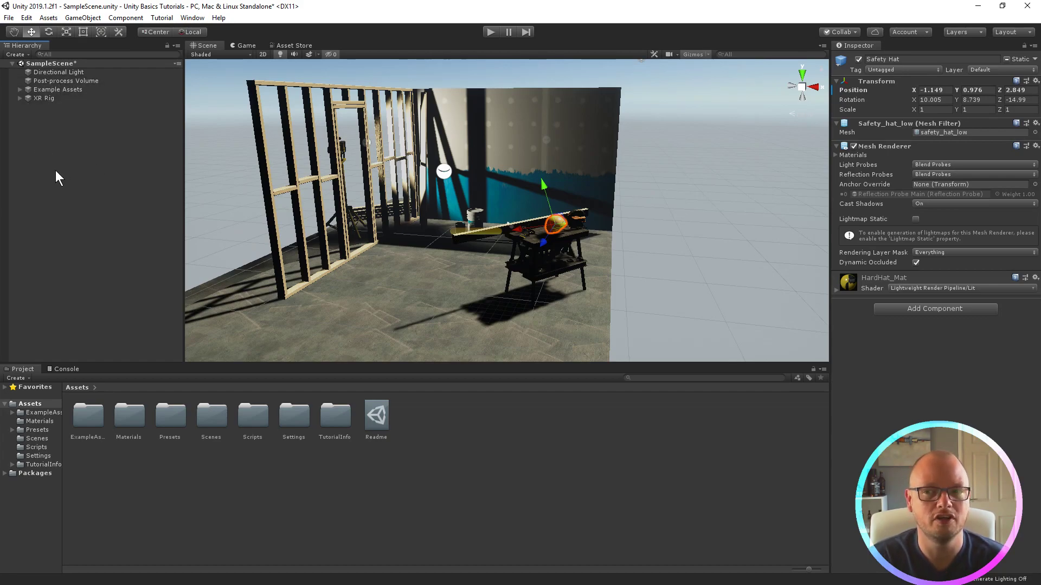
# Create an empty GameObject in the Hierarchy and rename it 'Folder'
pyautogui.rightClick(39, 151)
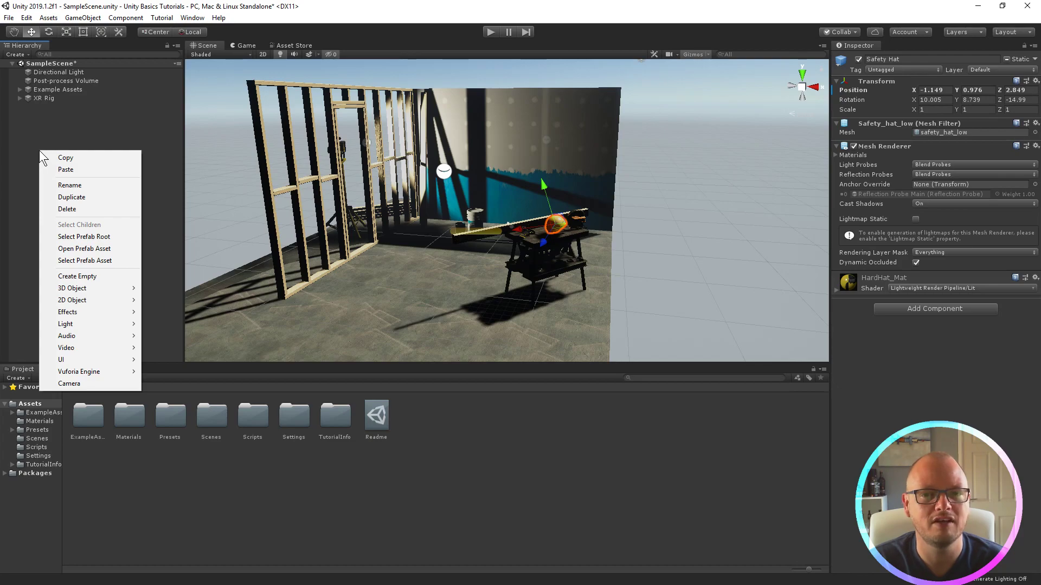
pyautogui.click(95, 277)
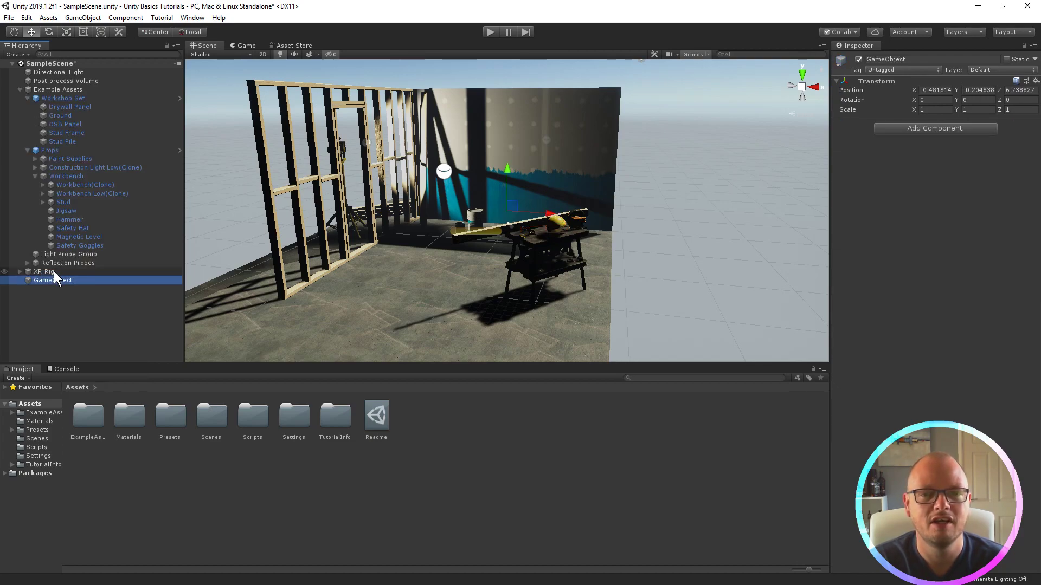
pyautogui.click(20, 89)
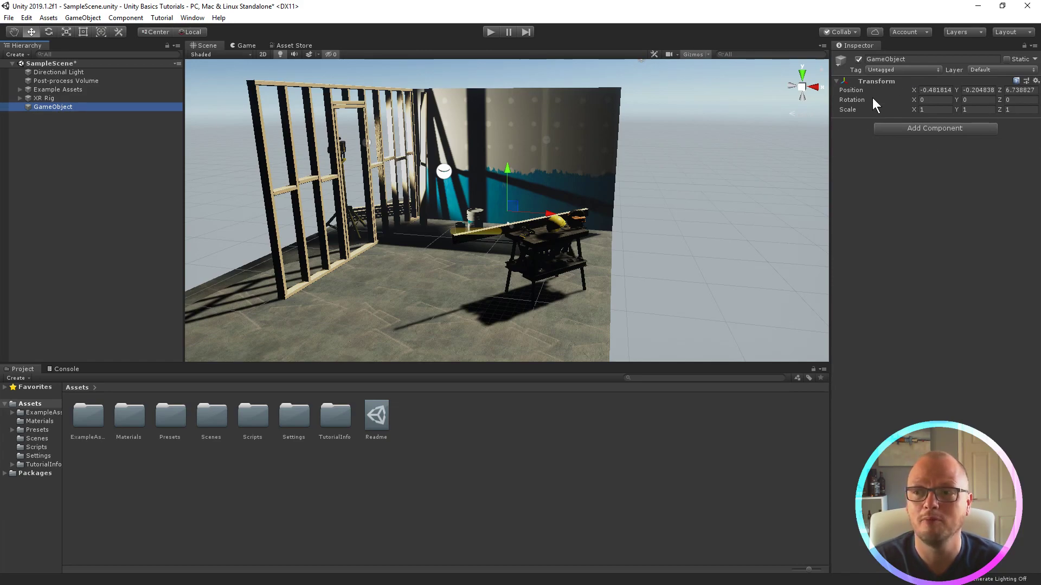
pyautogui.click(60, 106)
pyautogui.click(62, 112)
pyautogui.click(67, 104)
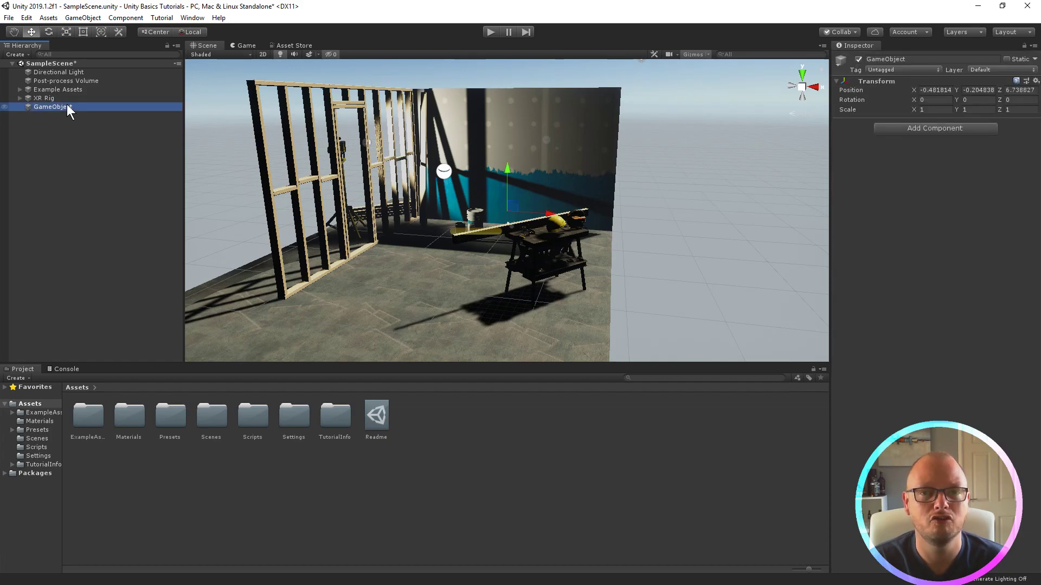
pyautogui.click(79, 104)
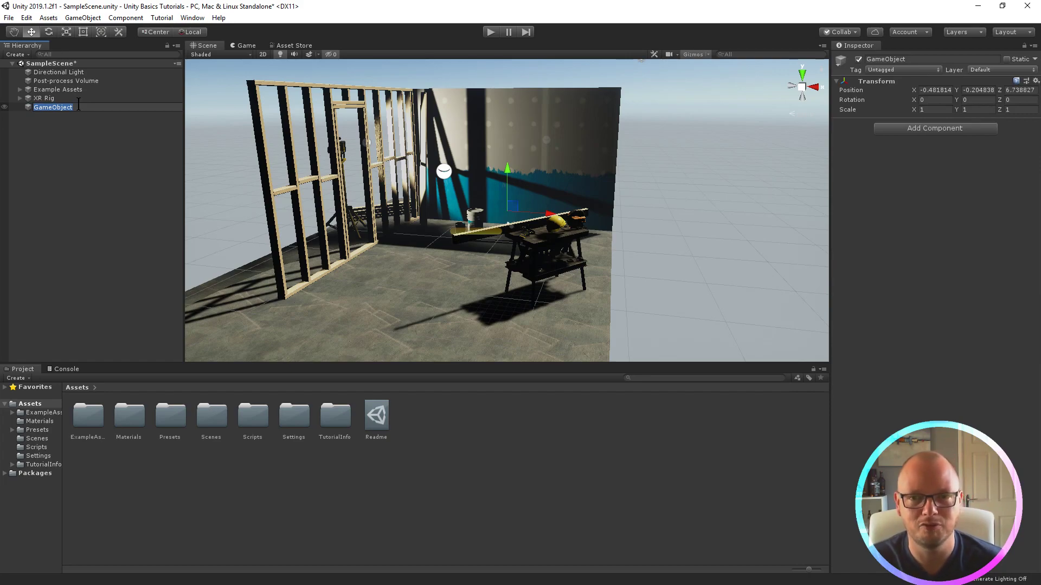
pyautogui.write('Folder')
pyautogui.press('Return')
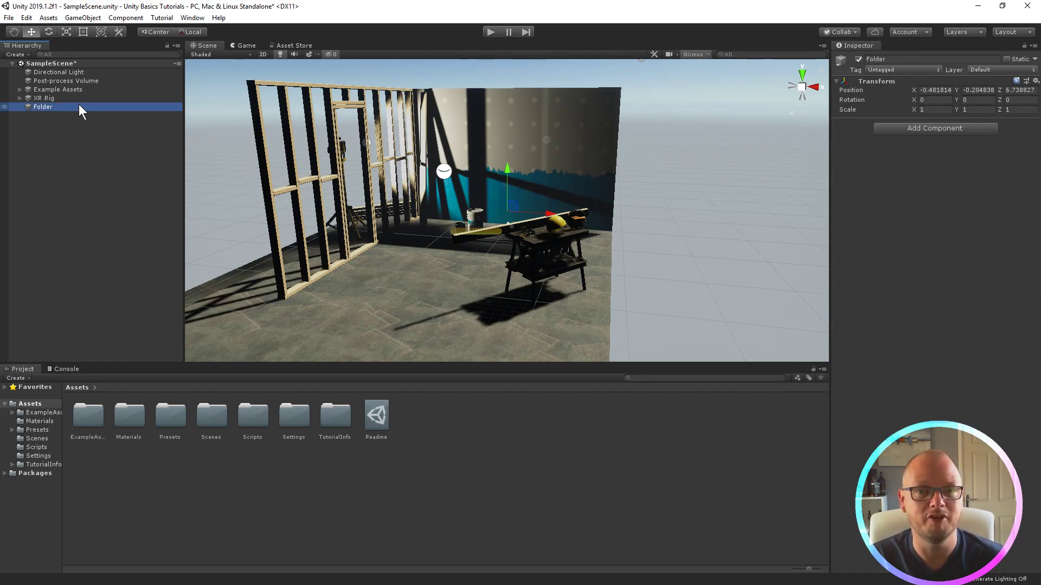
# Add an empty GameObject inside Folder holding Cube and Cube (1), then collapse Folder
pyautogui.rightClick(69, 106)
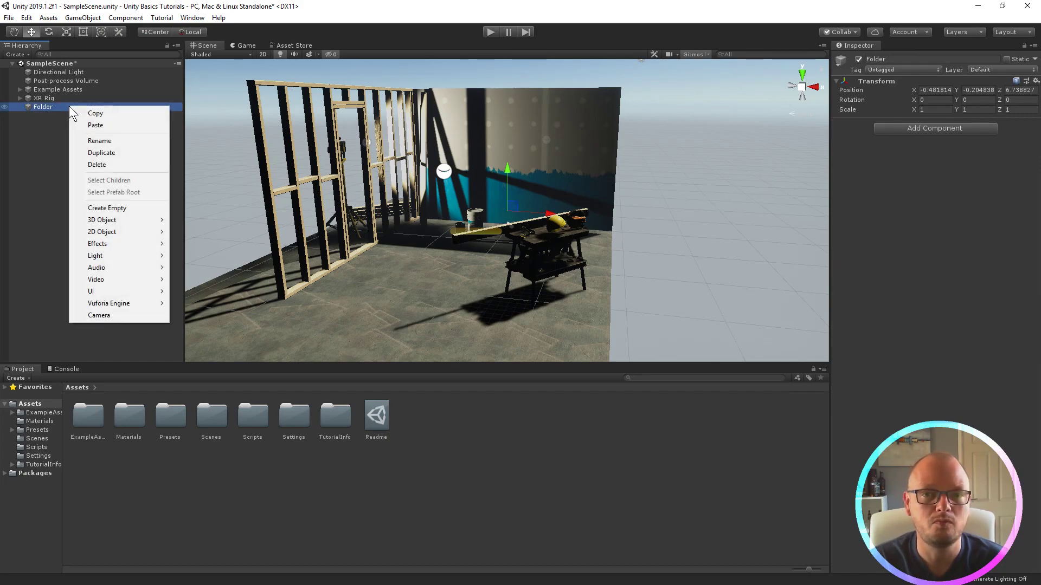
pyautogui.click(115, 208)
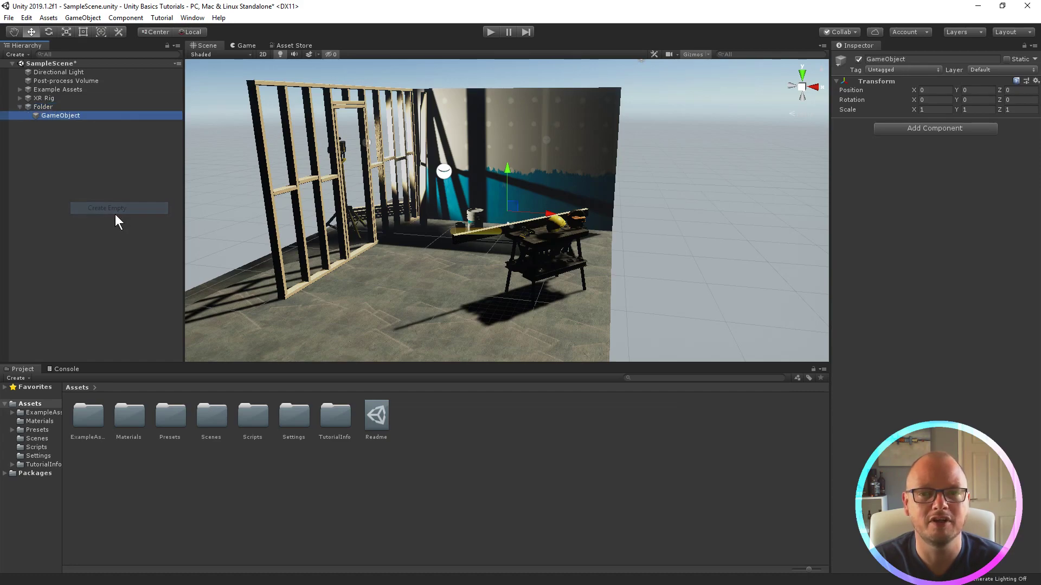
pyautogui.rightClick(59, 113)
pyautogui.moveTo(119, 228)
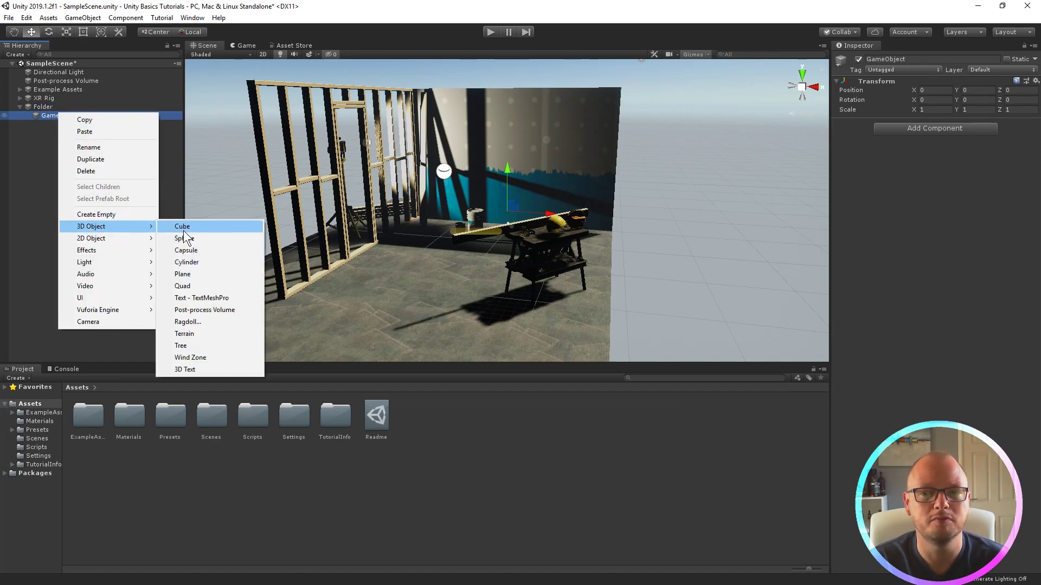
pyautogui.click(243, 226)
pyautogui.rightClick(61, 116)
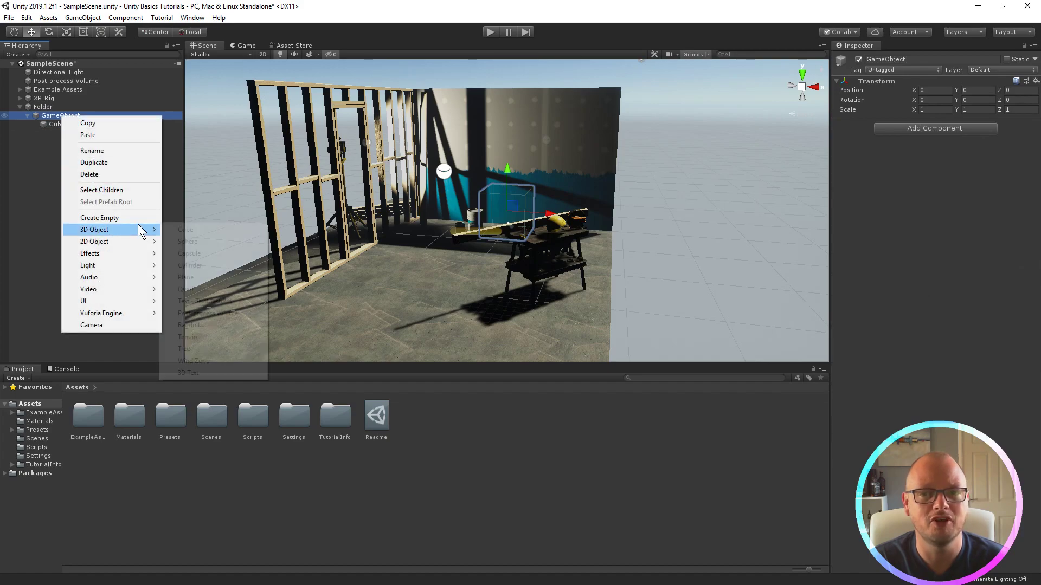
pyautogui.click(199, 232)
pyautogui.click(21, 107)
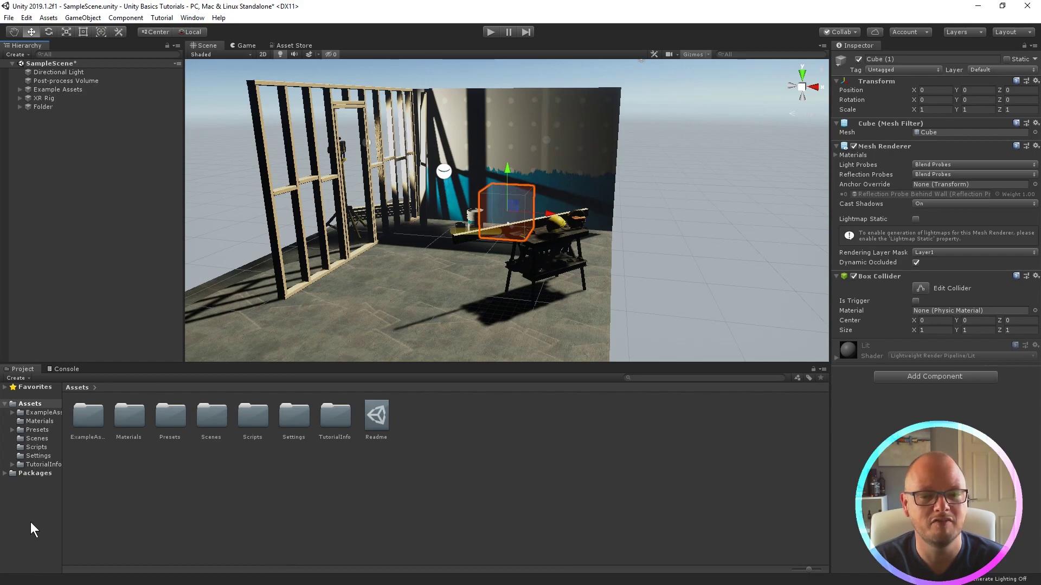
# Widen the Project folder tree pane and bring up the Assets folder's context menu
pyautogui.moveTo(62, 518); pyautogui.dragTo(131, 508)
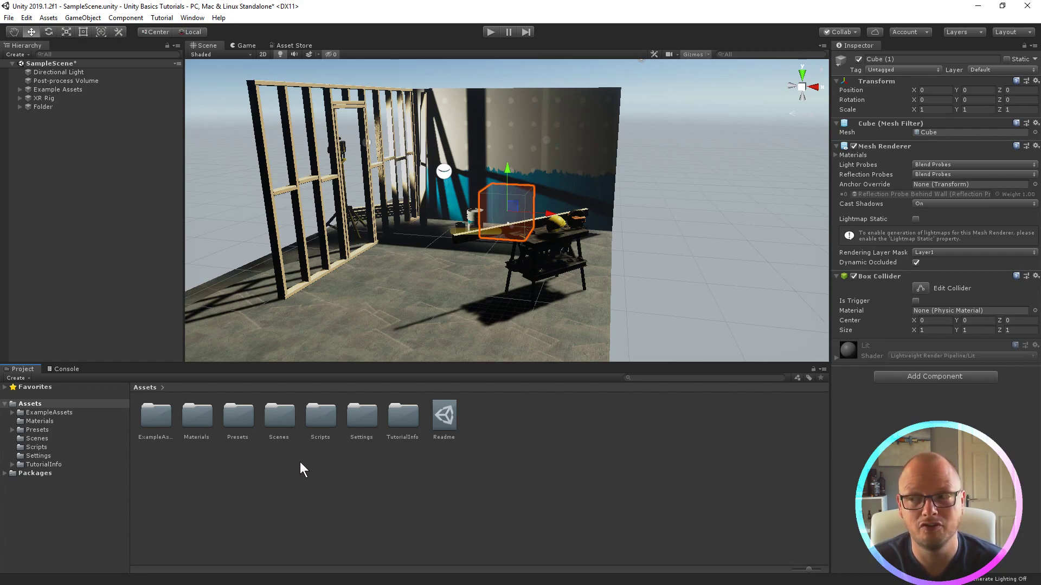
pyautogui.rightClick(38, 406)
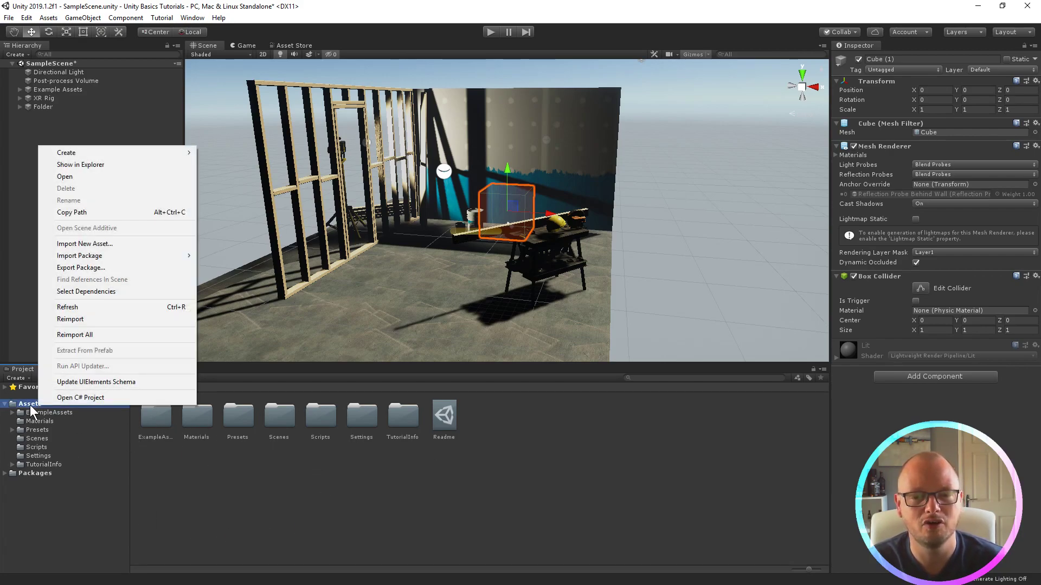
# Reveal the project in File Explorer, move the window aside and open Assets
pyautogui.click(116, 164)
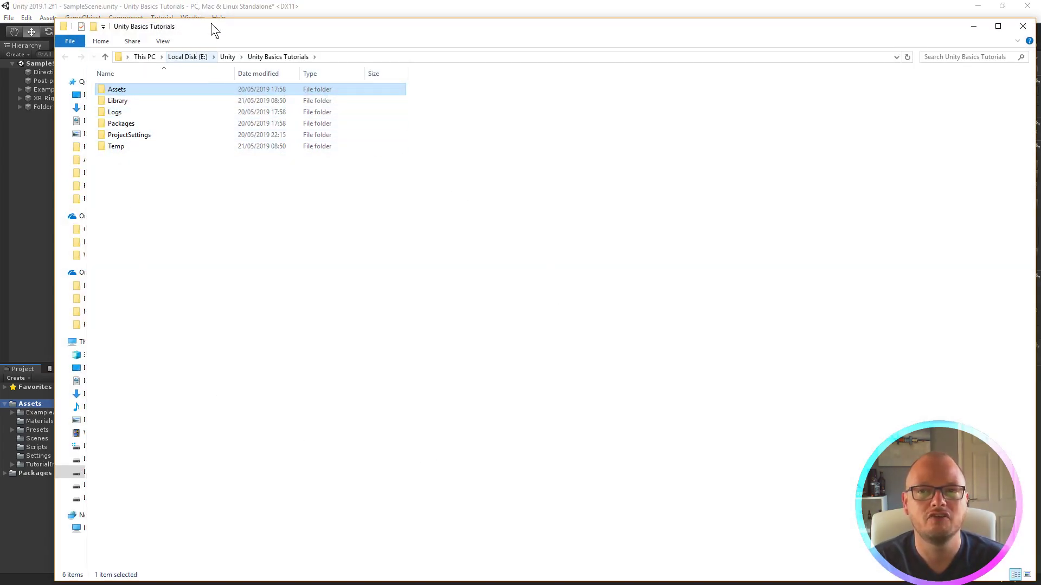
pyautogui.moveTo(228, 26); pyautogui.dragTo(682, 78)
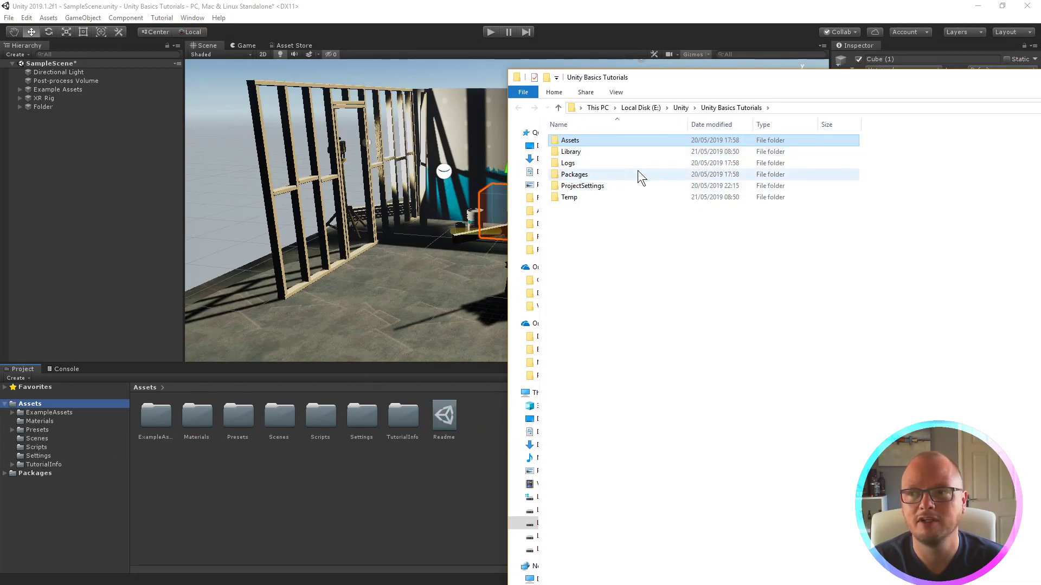
pyautogui.doubleClick(591, 140)
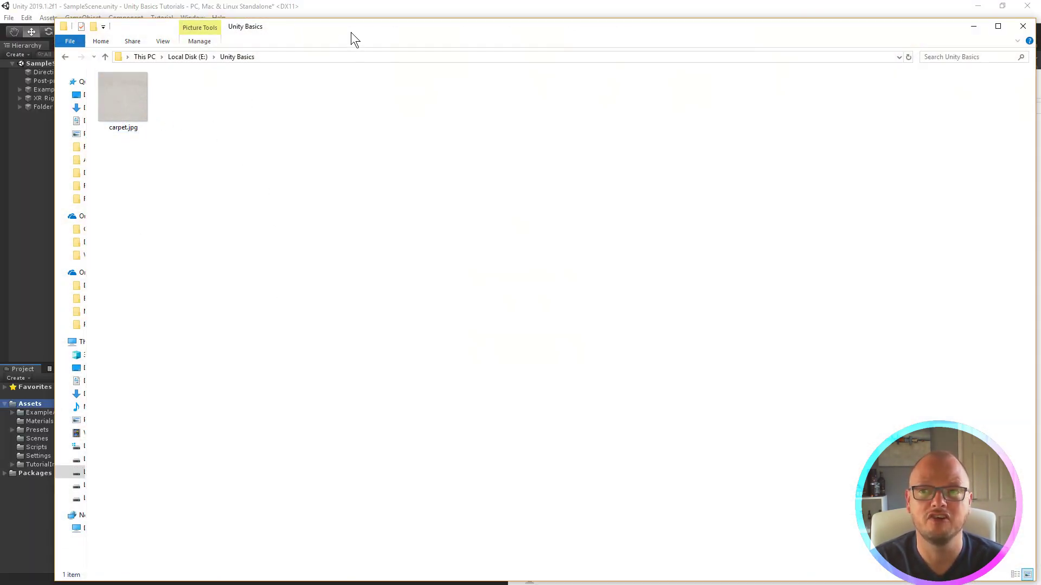
# Drag carpet.jpg from the Unity Basics window into Unity's Assets grid
pyautogui.moveTo(352, 36); pyautogui.dragTo(993, 168)
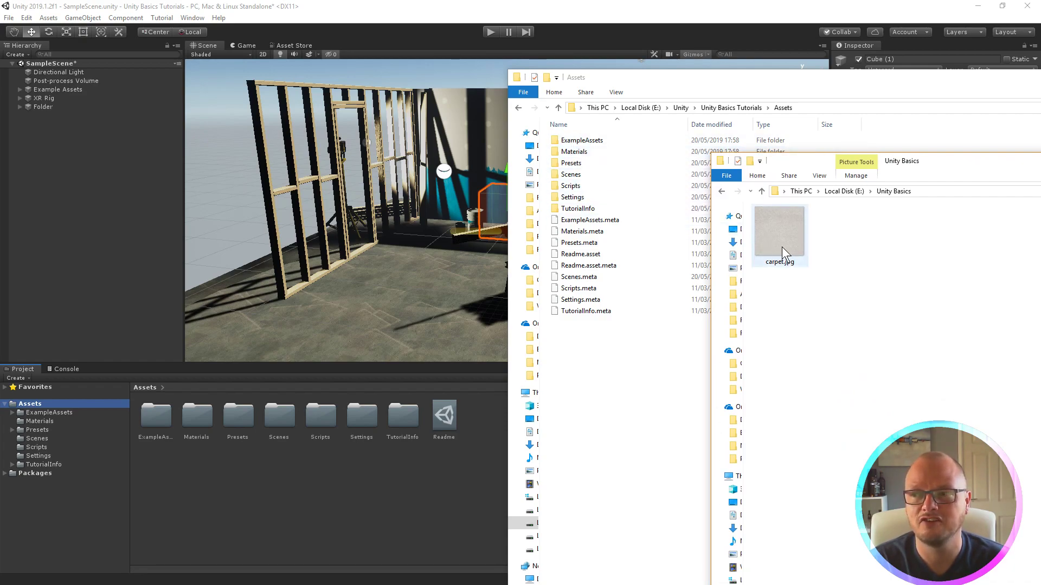
pyautogui.click(797, 238)
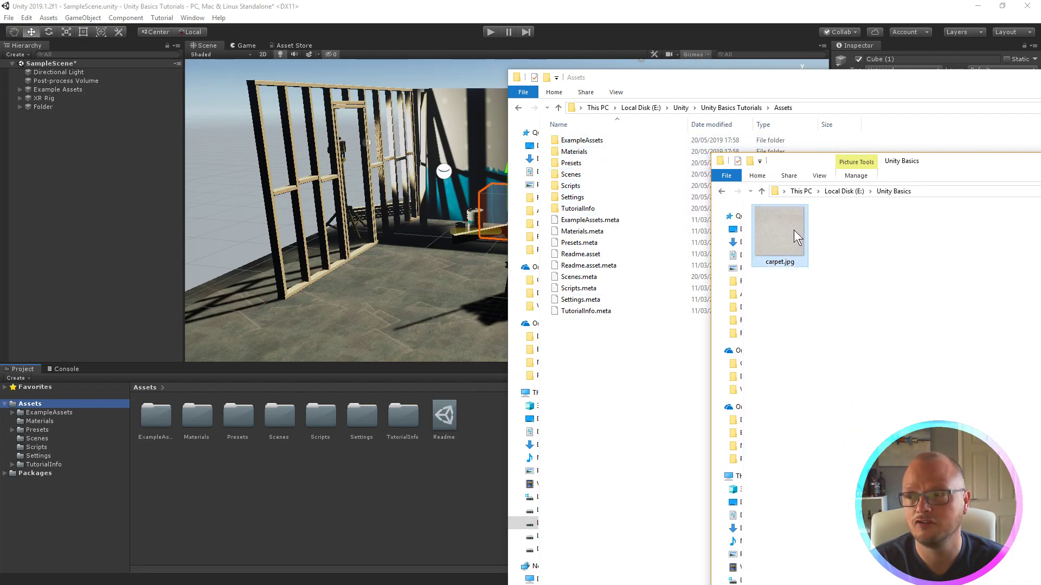
pyautogui.moveTo(797, 237); pyautogui.dragTo(369, 496)
pyautogui.click(374, 503)
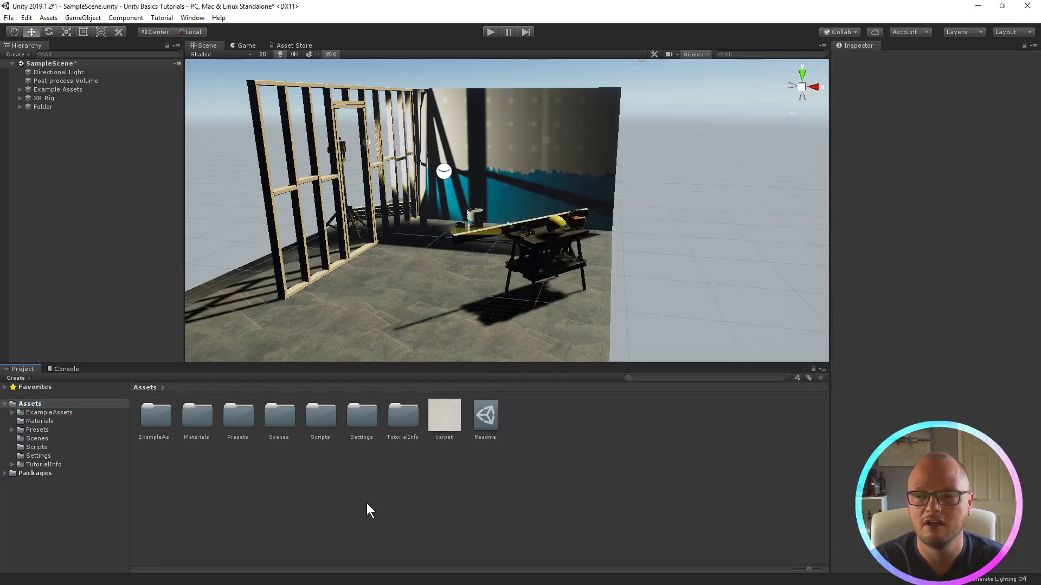
# Select the carpet texture to view its Default, 2D import settings in the Inspector
pyautogui.click(459, 420)
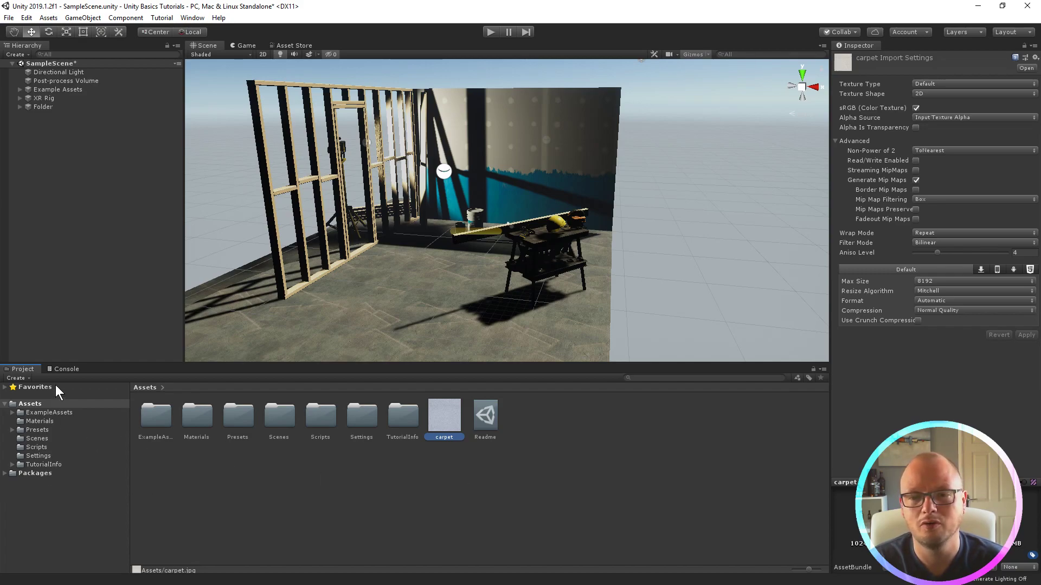
# Switch the bottom panel to the empty Console tab
pyautogui.click(62, 369)
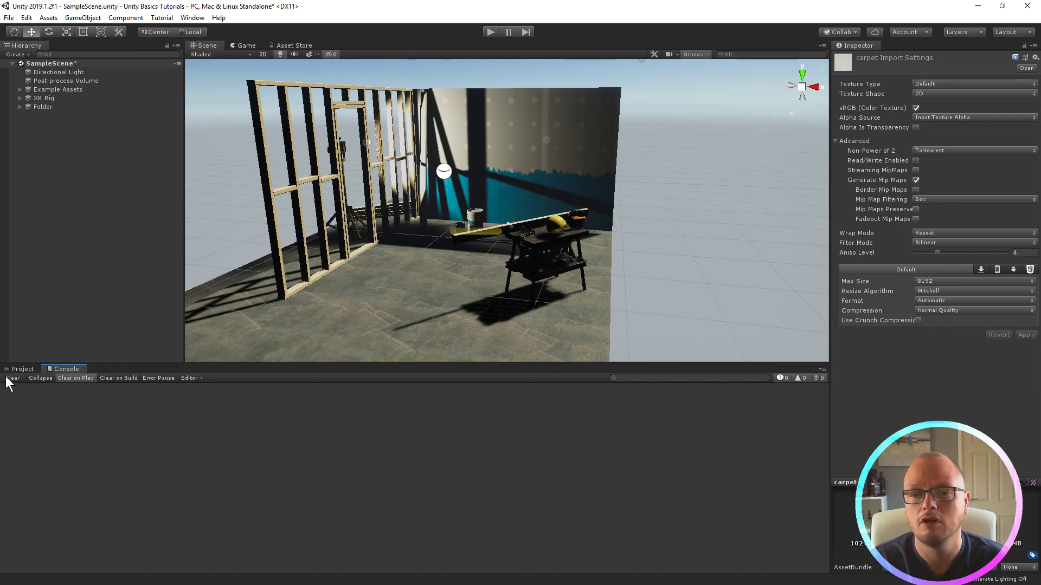
# Return to the Project tab, orbit higher, and select the Directional Light and Reflection Probe gizmos
pyautogui.click(30, 372)
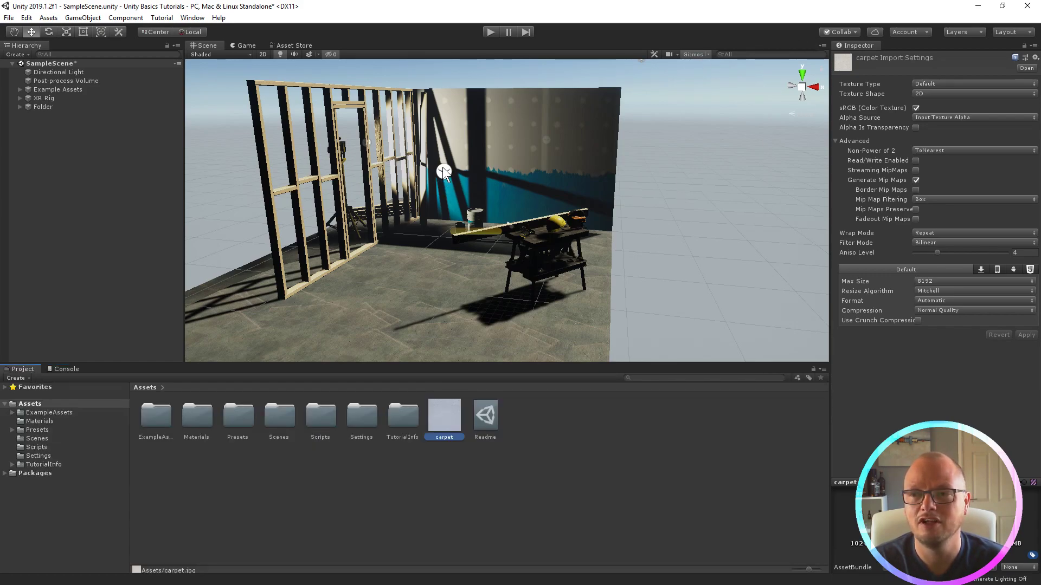
pyautogui.keyDown('alt'); pyautogui.moveTo(440, 168); pyautogui.dragTo(314, 191); pyautogui.keyUp('alt')
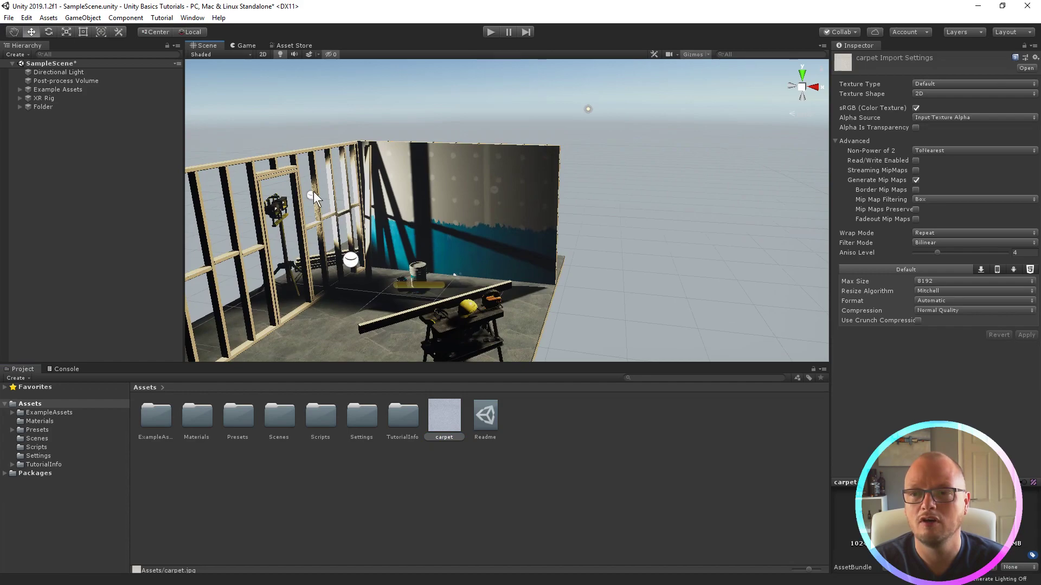
pyautogui.click(589, 110)
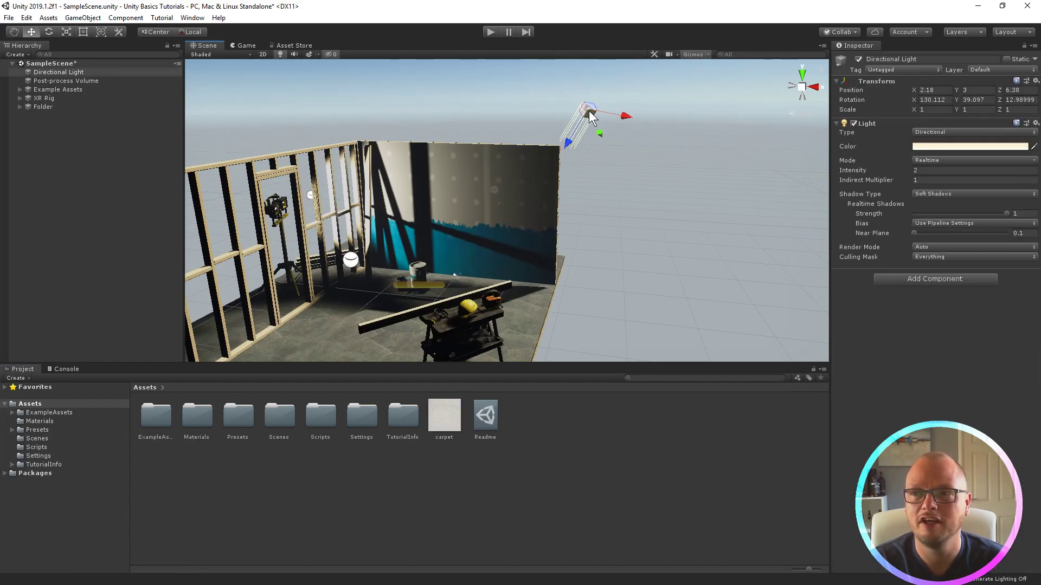
pyautogui.click(520, 109)
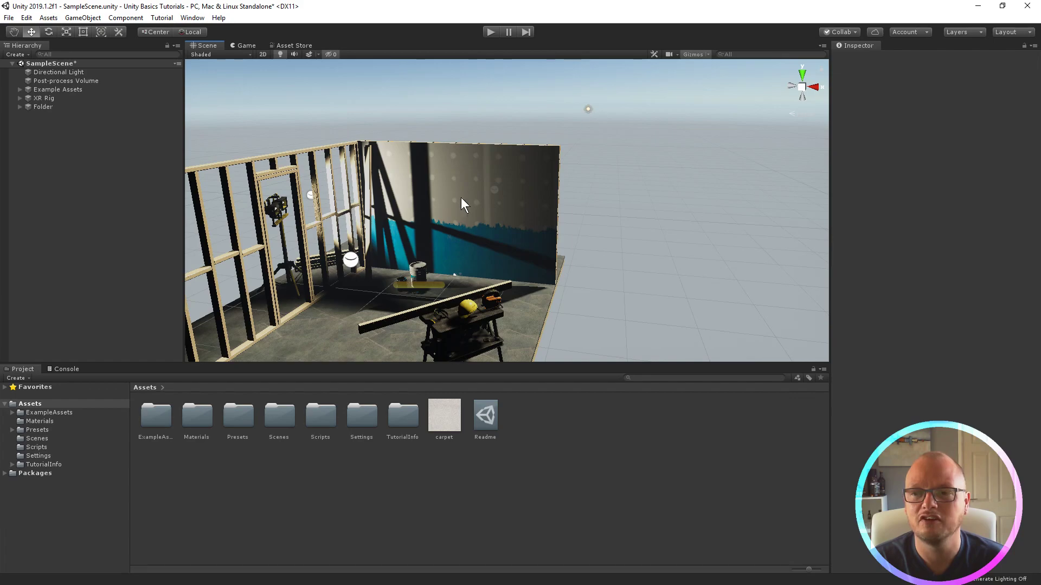
pyautogui.click(351, 260)
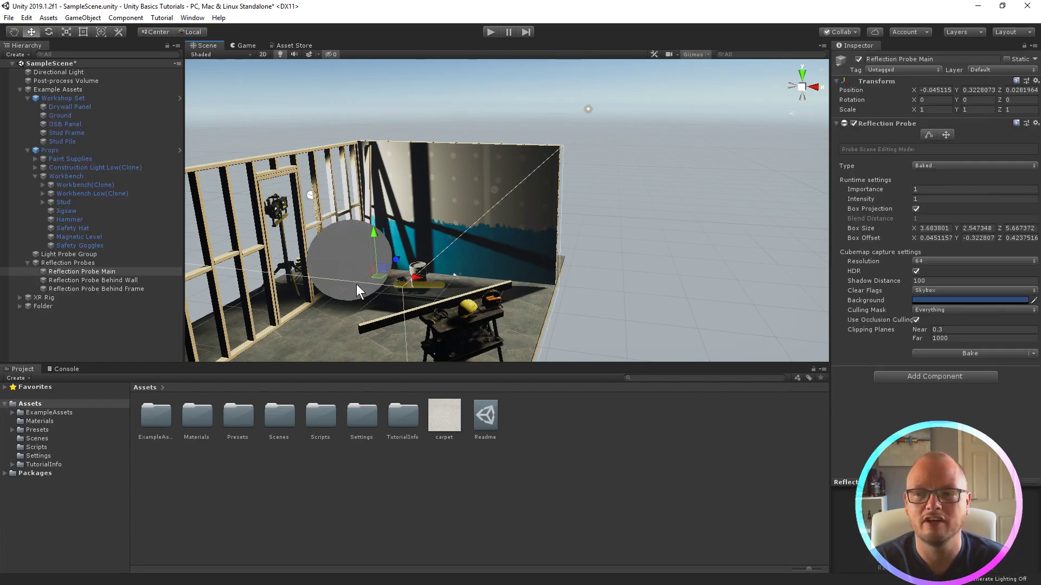
pyautogui.click(589, 111)
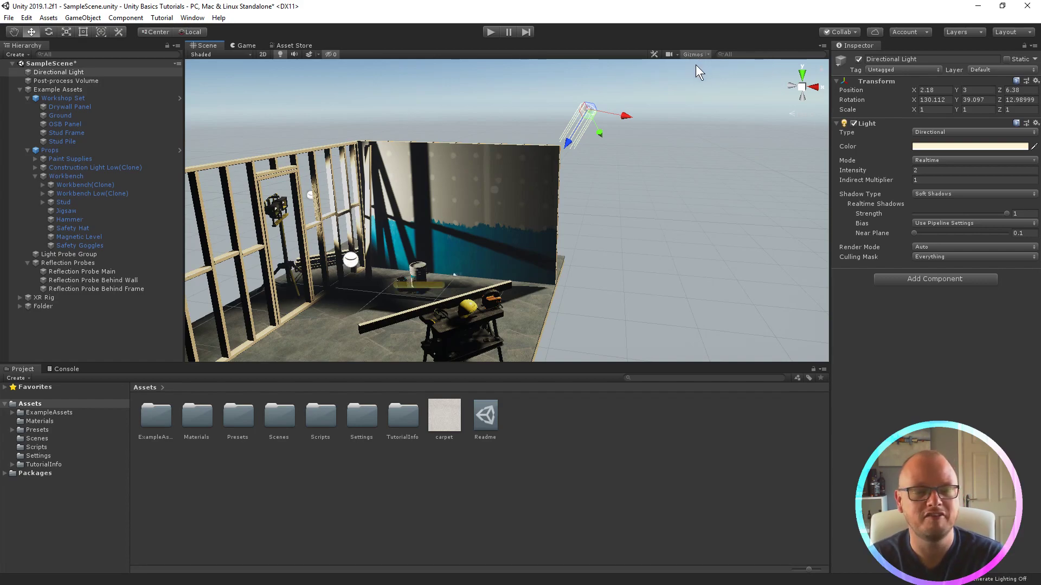
# Show the Scene view's Gizmos dropdown with its 3D Icons, Show Grid and Selection Outline options
pyautogui.click(706, 55)
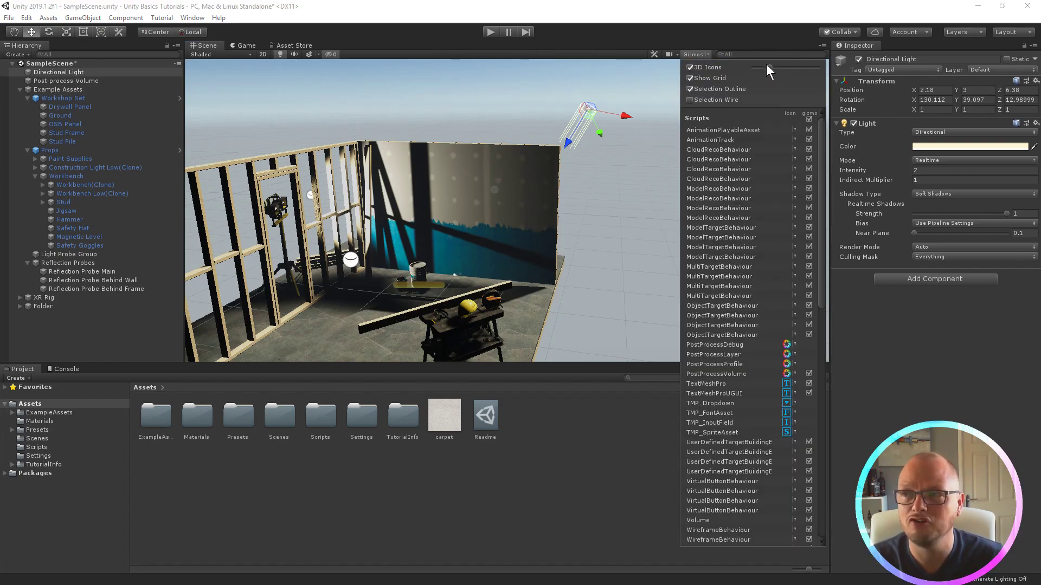
pyautogui.click(709, 57)
pyautogui.click(708, 58)
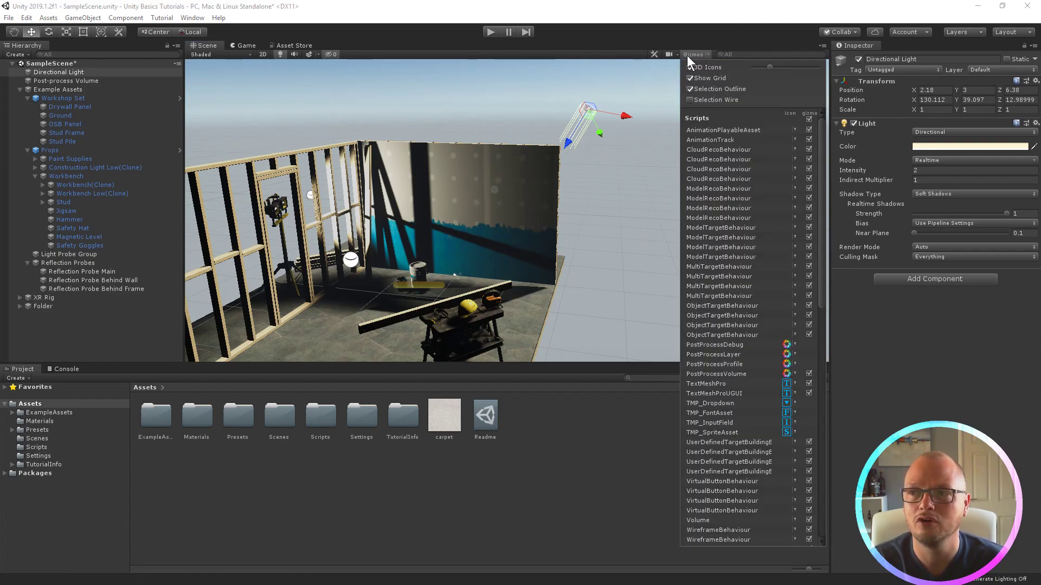
# Turn off 3D Icons and orbit and zoom the workshop to a new angle
pyautogui.click(690, 67)
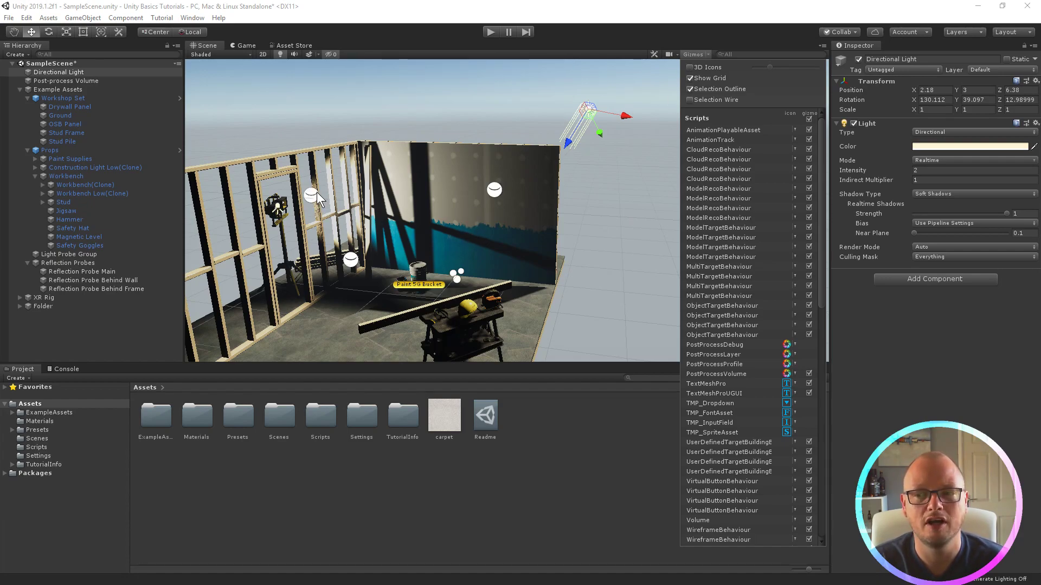
pyautogui.moveTo(388, 261); pyautogui.dragTo(363, 252, button='right')
pyautogui.scroll(3, 444, 239)
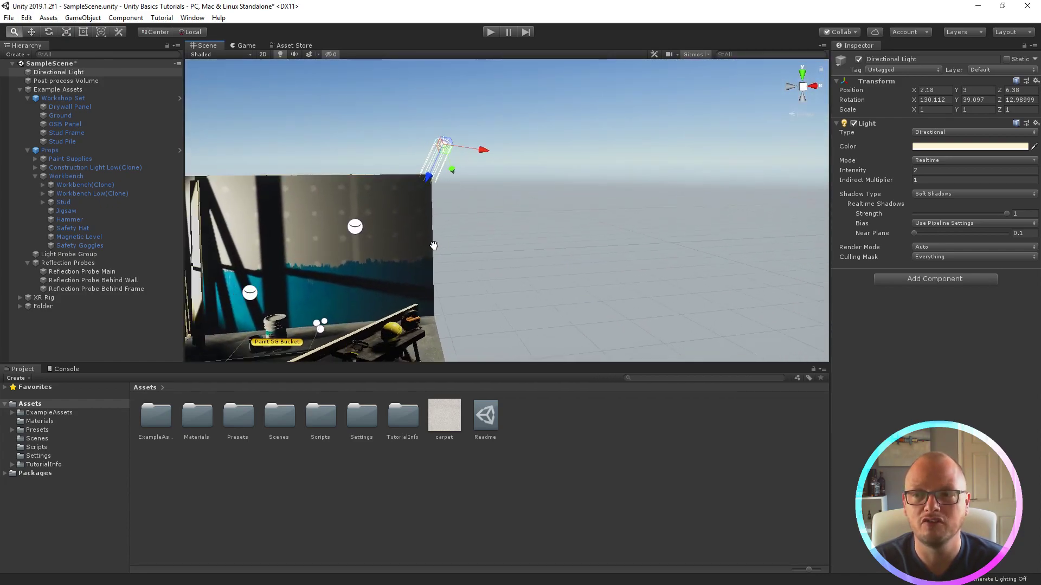
pyautogui.scroll(-4, 450, 241)
pyautogui.scroll(5, 458, 243)
pyautogui.scroll(-4, 458, 244)
pyautogui.scroll(2, 520, 233)
pyautogui.scroll(-2, 521, 233)
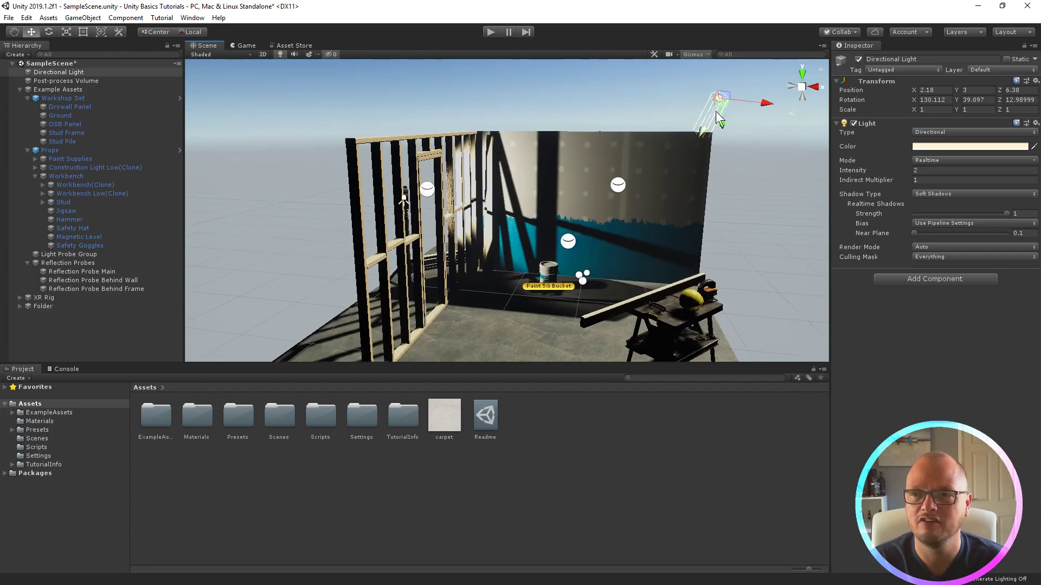
# Deselect the Directional Light and re-angle the view with the stud frame wall on the left
pyautogui.click(704, 55)
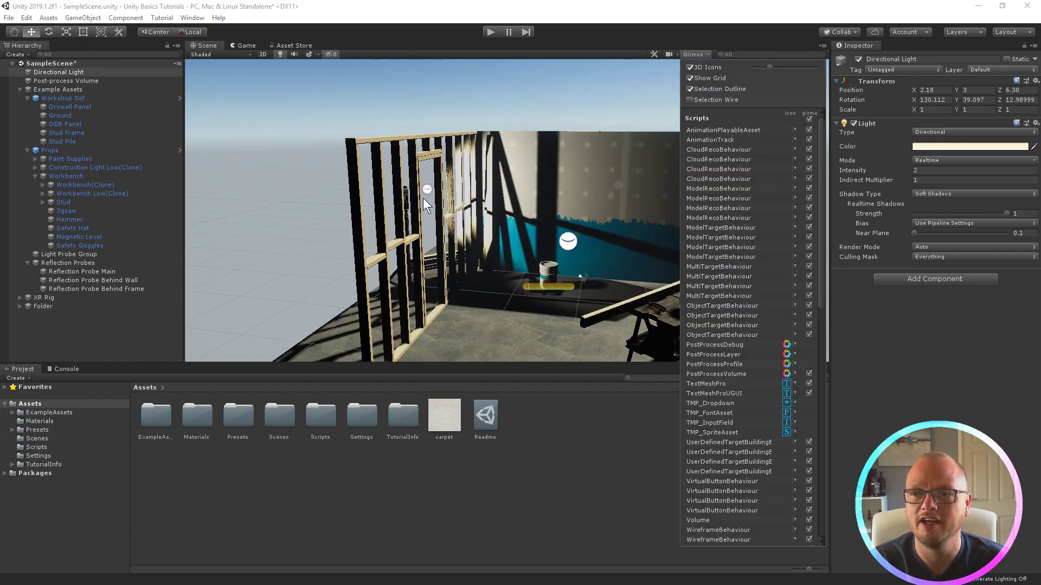
pyautogui.scroll(-2, 423, 198)
pyautogui.scroll(1, 466, 214)
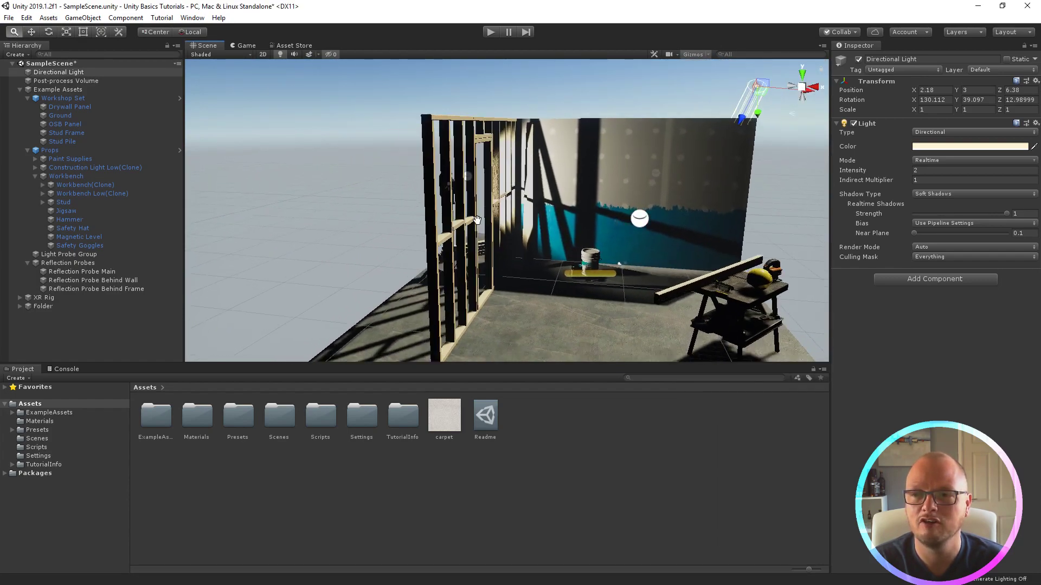
pyautogui.click(416, 211)
pyautogui.keyDown('alt'); pyautogui.moveTo(558, 242); pyautogui.dragTo(484, 255); pyautogui.keyUp('alt')
pyautogui.moveTo(484, 256); pyautogui.dragTo(480, 256, button='middle')
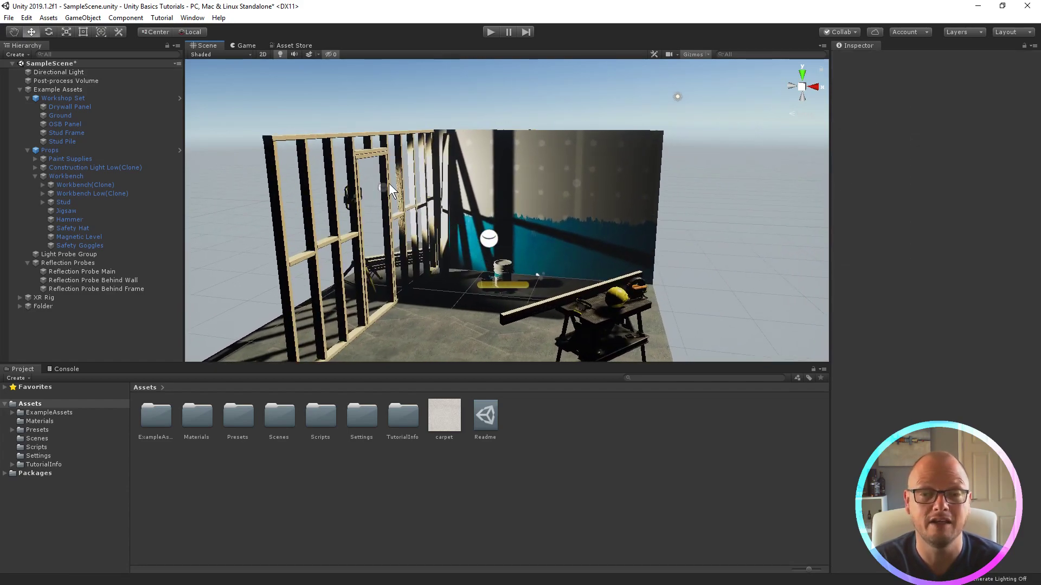
pyautogui.moveTo(489, 187); pyautogui.dragTo(522, 209, button='middle')
pyautogui.moveTo(522, 210); pyautogui.dragTo(615, 185, button='right')
# Enlarge the 3D gizmo icons slightly and rotate the view to show the sun icon
pyautogui.click(708, 54)
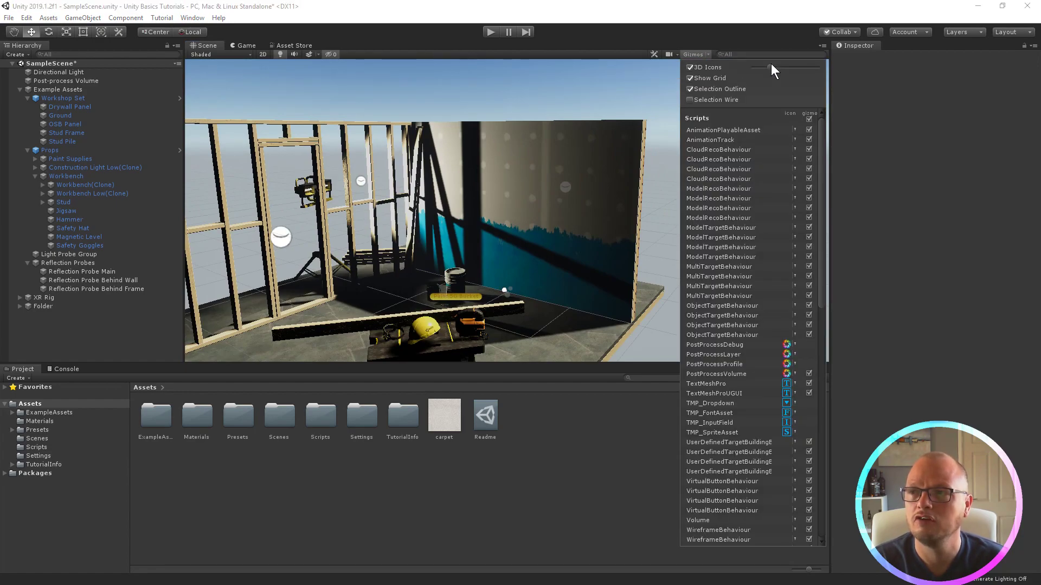
pyautogui.moveTo(768, 67)
pyautogui.mouseDown()
pyautogui.moveTo(802, 62)
pyautogui.moveTo(749, 74)
pyautogui.moveTo(777, 69)
pyautogui.mouseUp()
pyautogui.moveTo(477, 292); pyautogui.dragTo(639, 276, button='right')
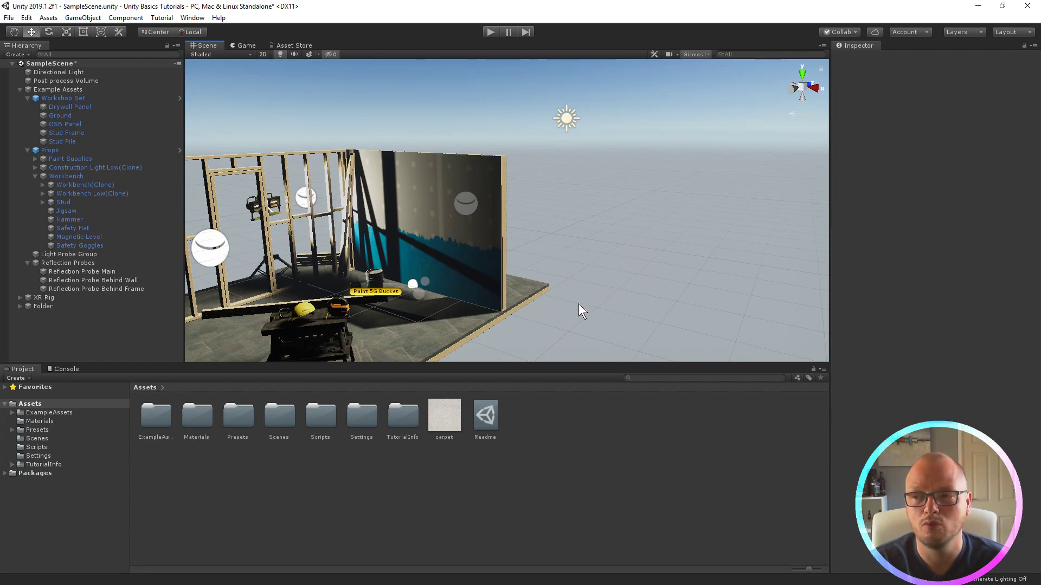
# Select the Drywall Panel in the scene, going through Props and Workshop Set
pyautogui.click(708, 54)
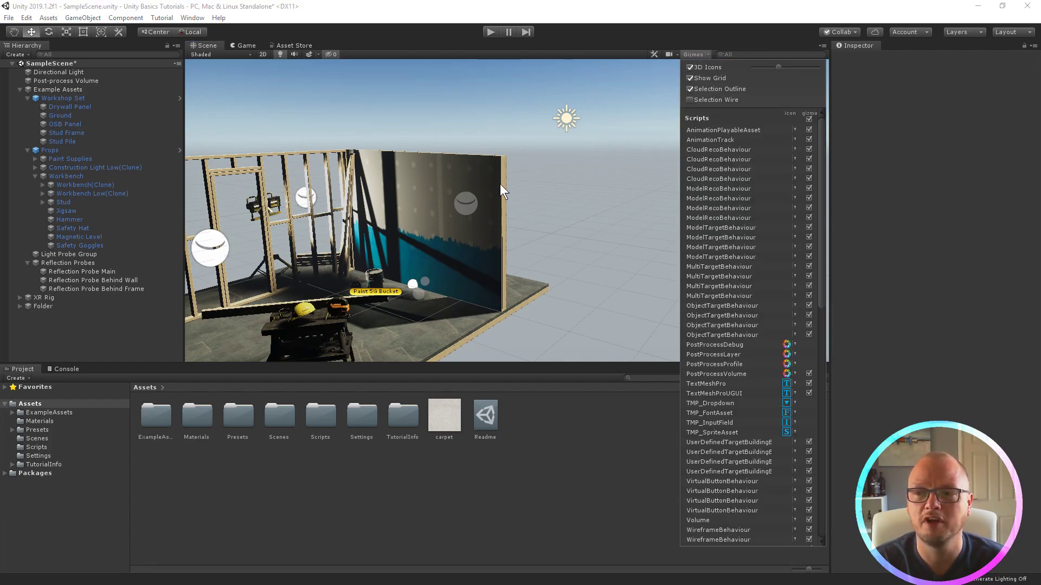
pyautogui.click(330, 335)
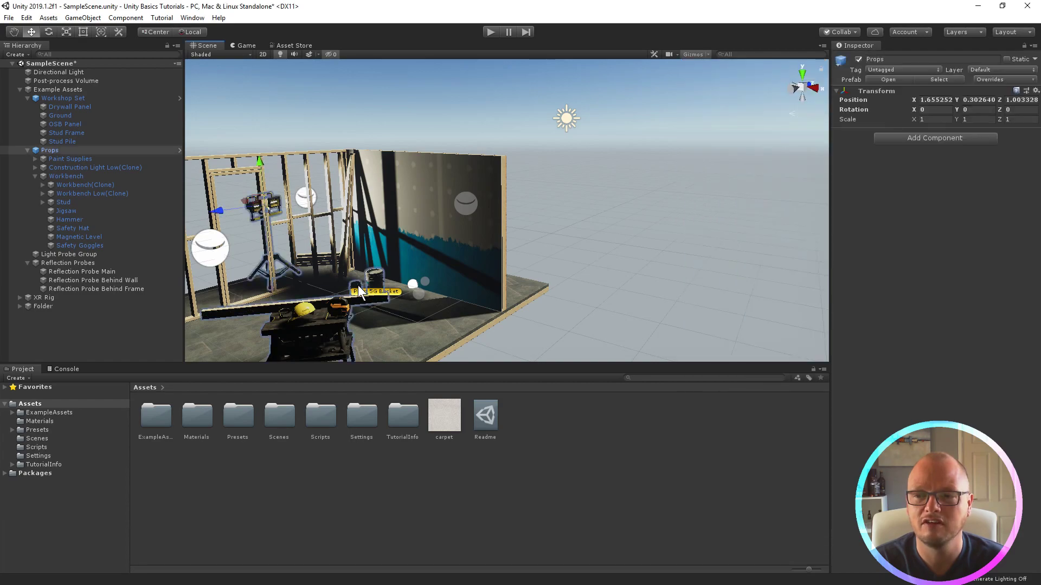
pyautogui.click(459, 202)
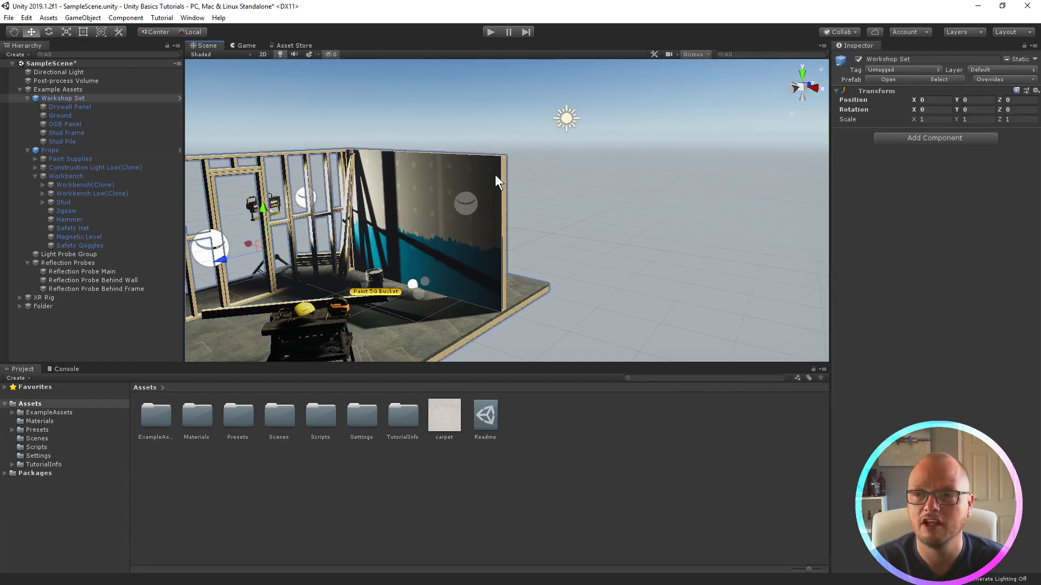
pyautogui.click(495, 174)
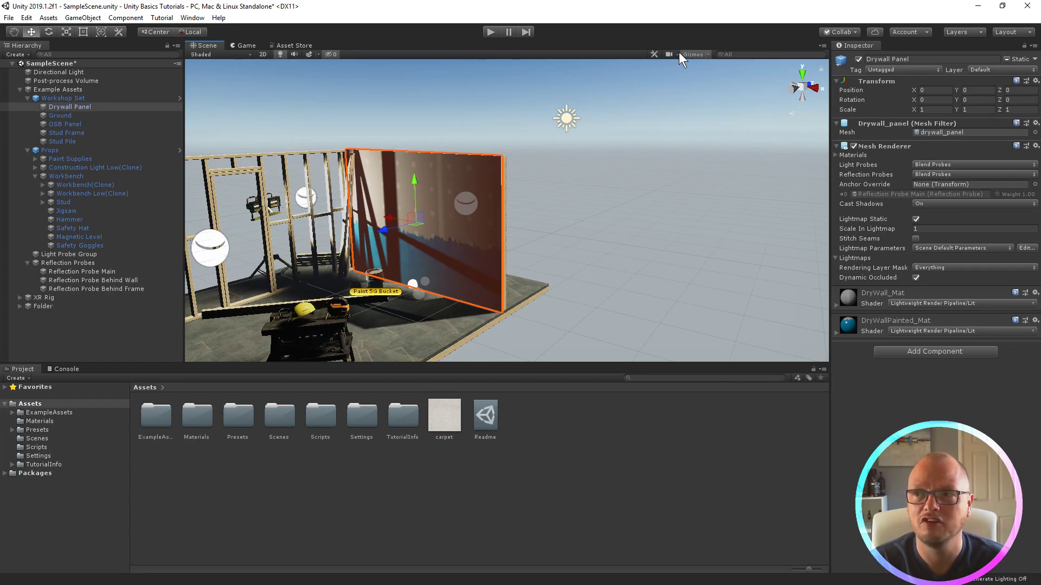
# Hide gizmos and keep Selection Outline on with Selection Wire off
pyautogui.click(695, 54)
pyautogui.click(707, 54)
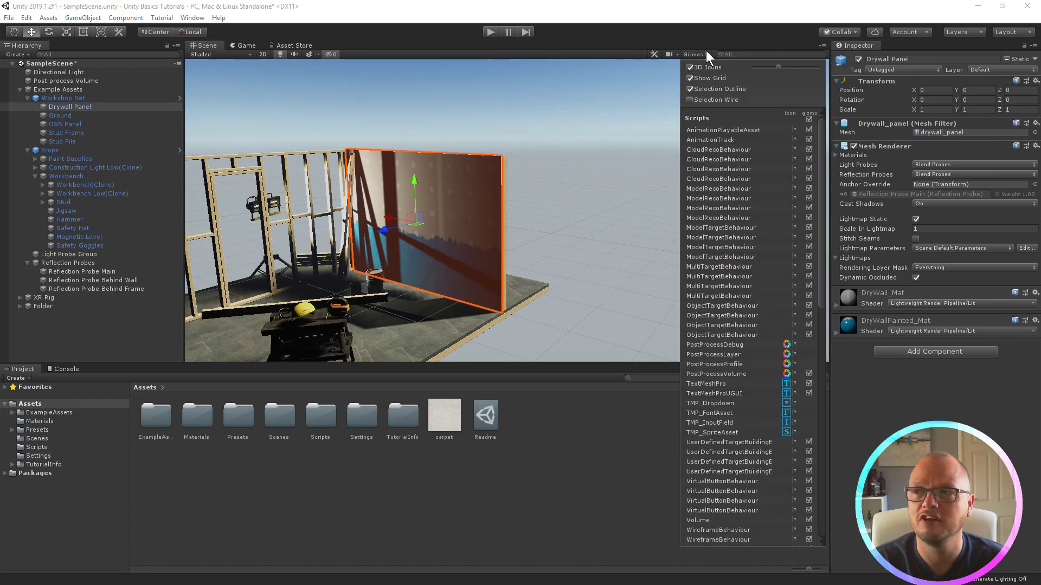
pyautogui.click(690, 89)
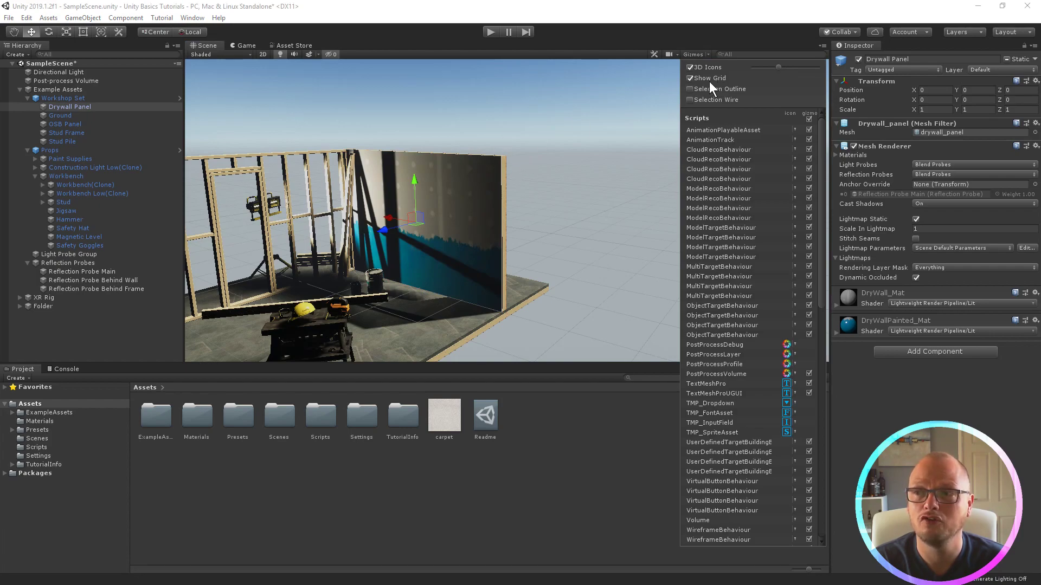
pyautogui.click(690, 89)
pyautogui.click(690, 99)
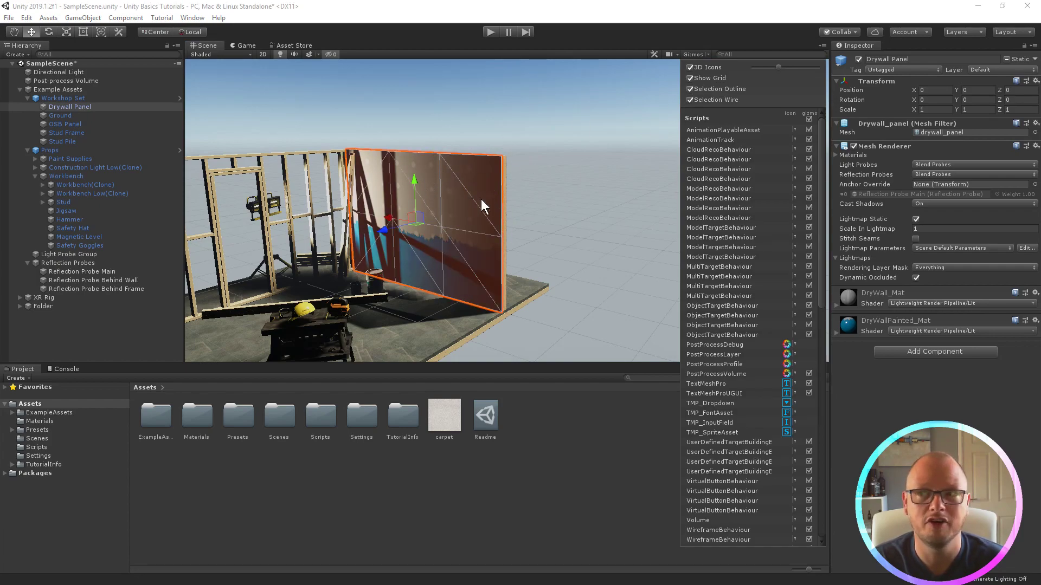
pyautogui.click(690, 101)
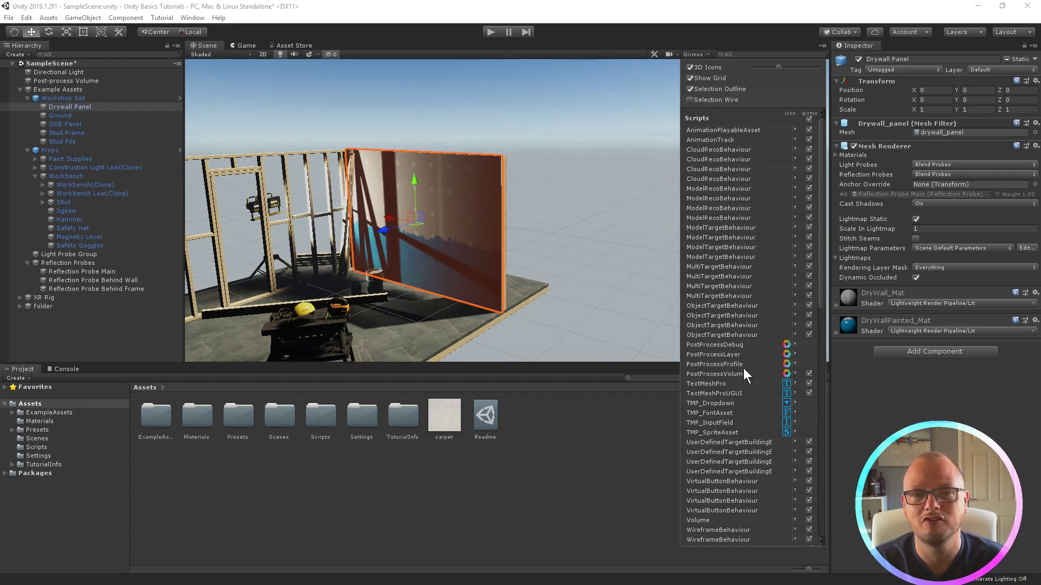
# Frame the Drywall Panel with F and compare scene lighting off and on
pyautogui.click(707, 55)
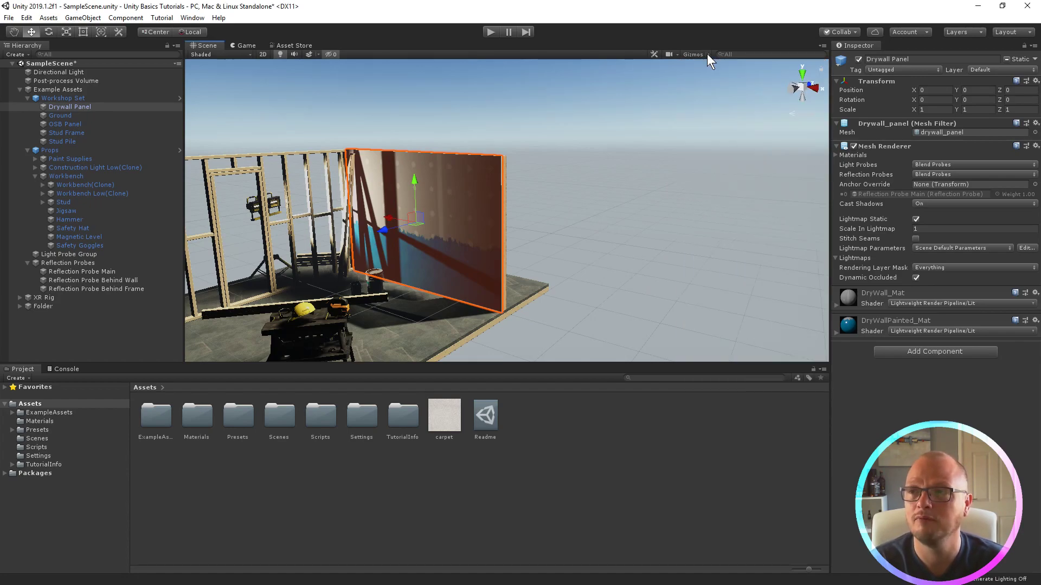
pyautogui.press('f')
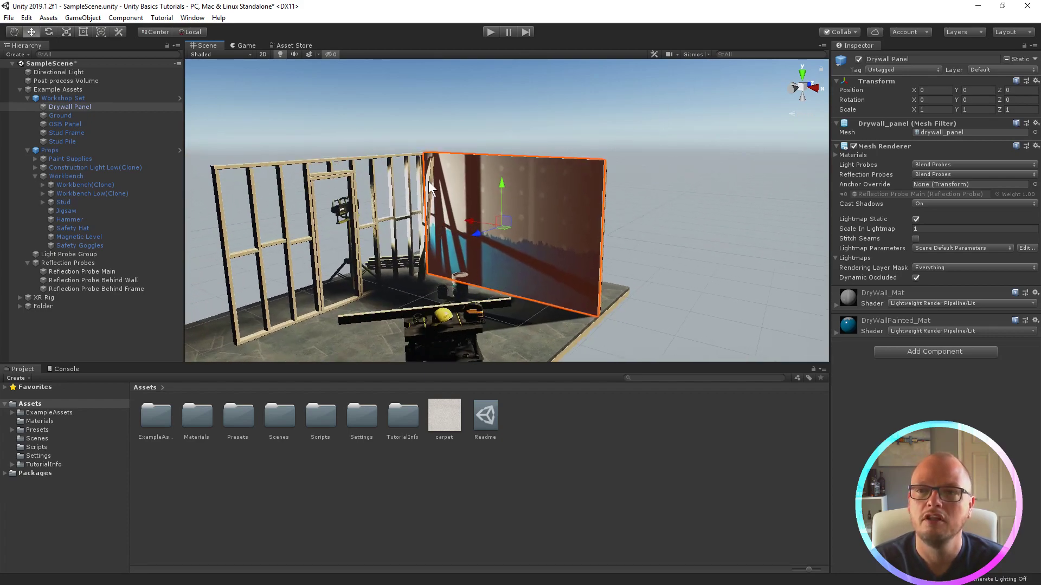
pyautogui.click(280, 53)
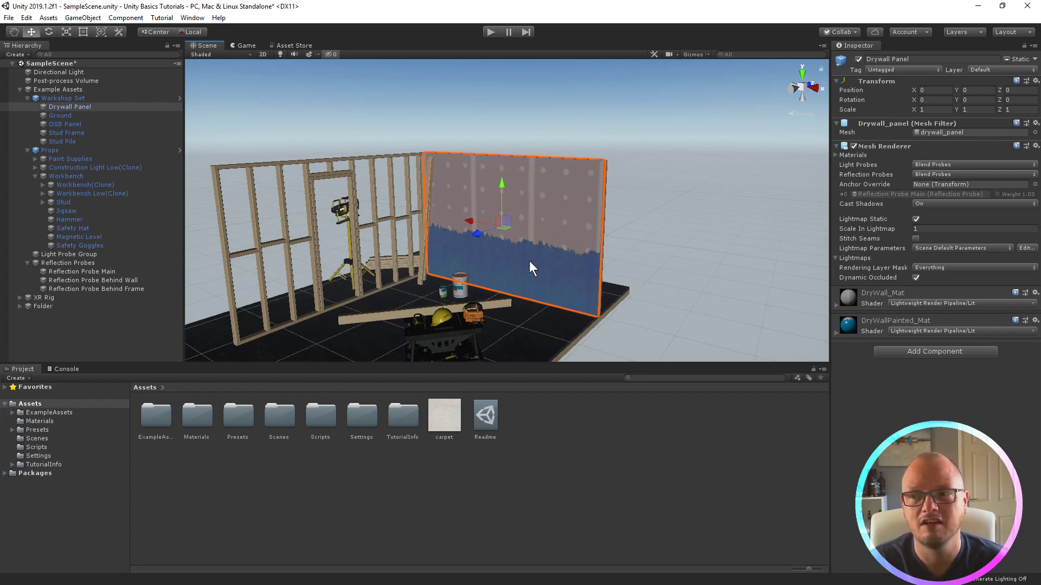
pyautogui.click(279, 54)
# Re-angle the view around the panel and leave it on flat default lighting
pyautogui.moveTo(314, 130); pyautogui.dragTo(374, 291, button='right')
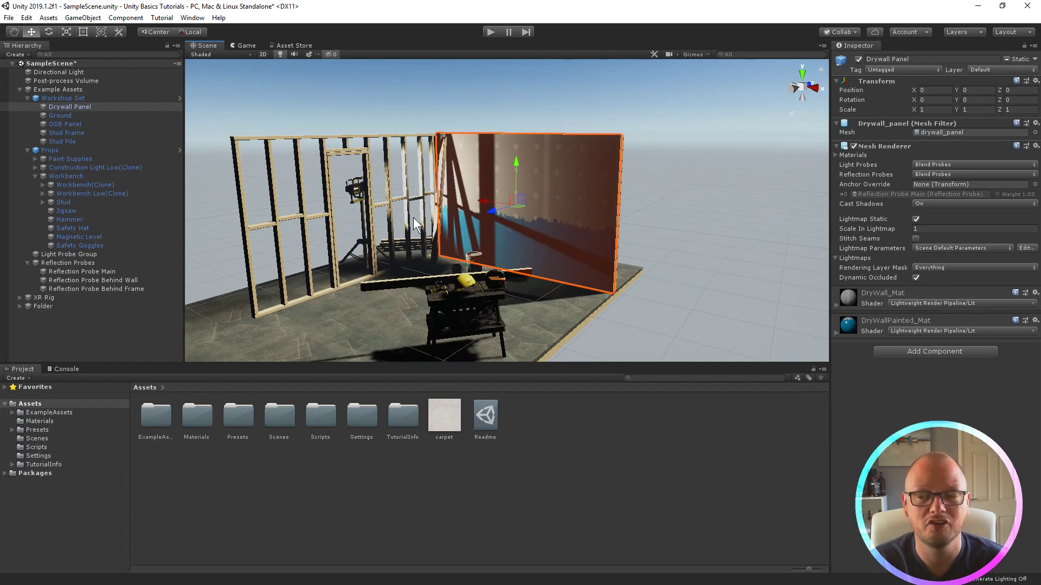
pyautogui.scroll(5, 428, 238)
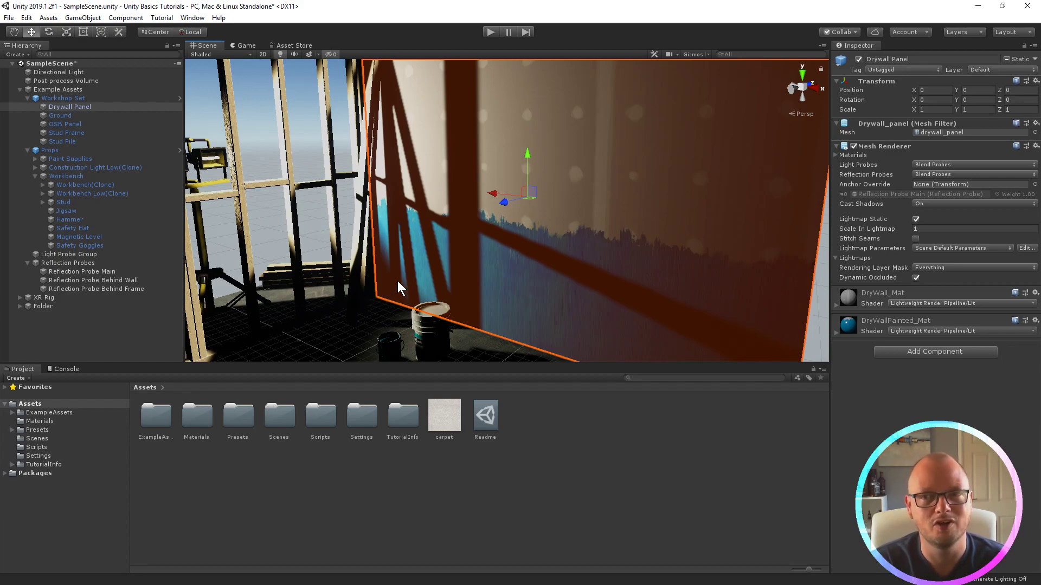
pyautogui.click(279, 54)
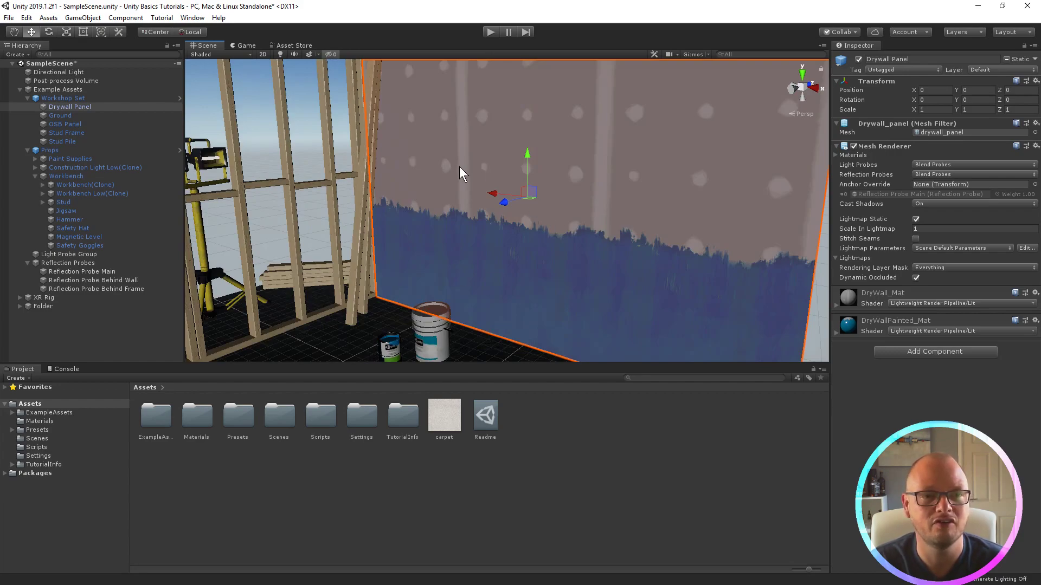
pyautogui.scroll(-10, 545, 207)
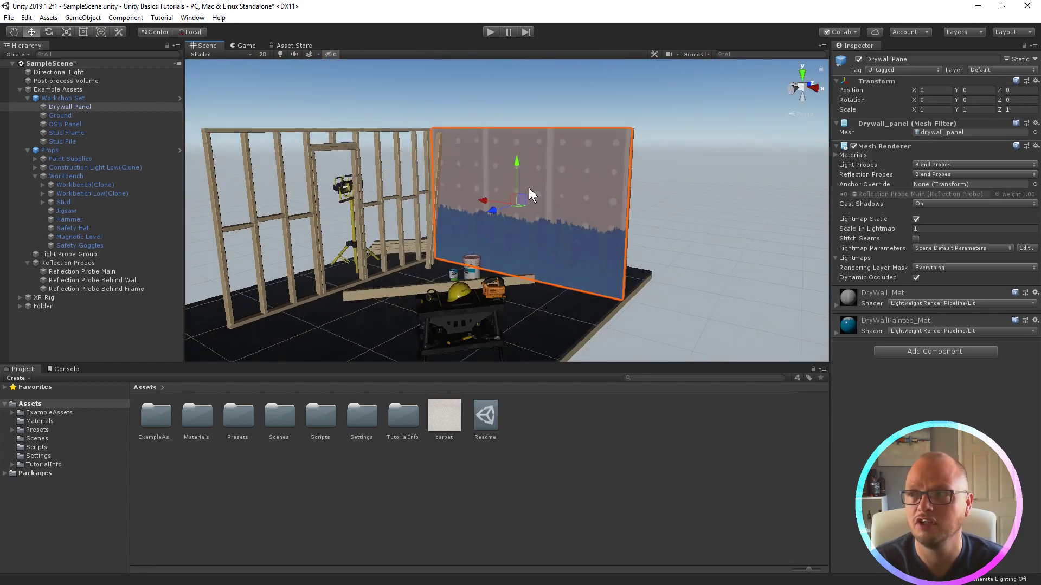
pyautogui.moveTo(528, 188); pyautogui.dragTo(571, 185, button='middle')
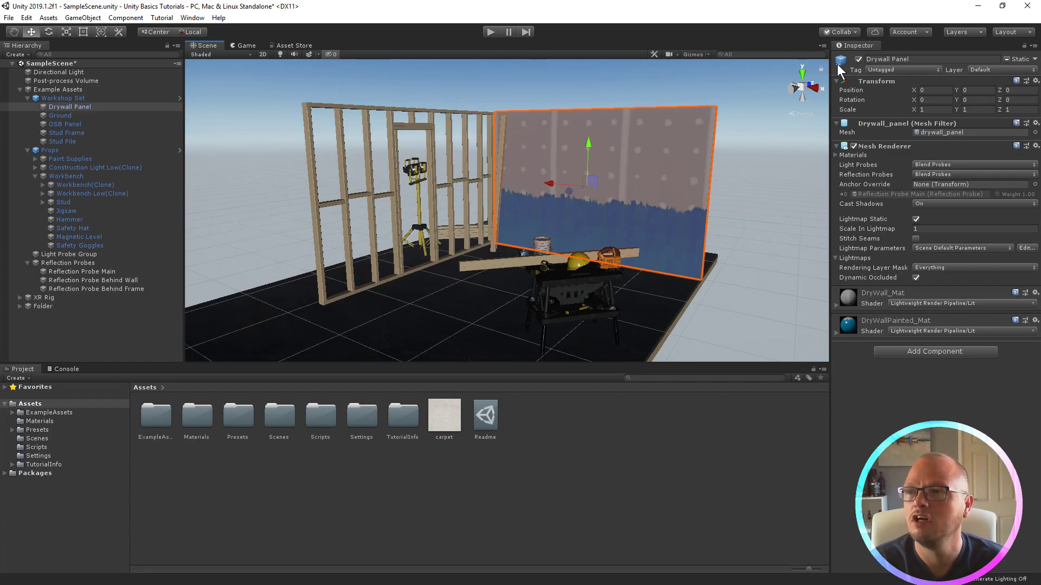
pyautogui.moveTo(857, 265)
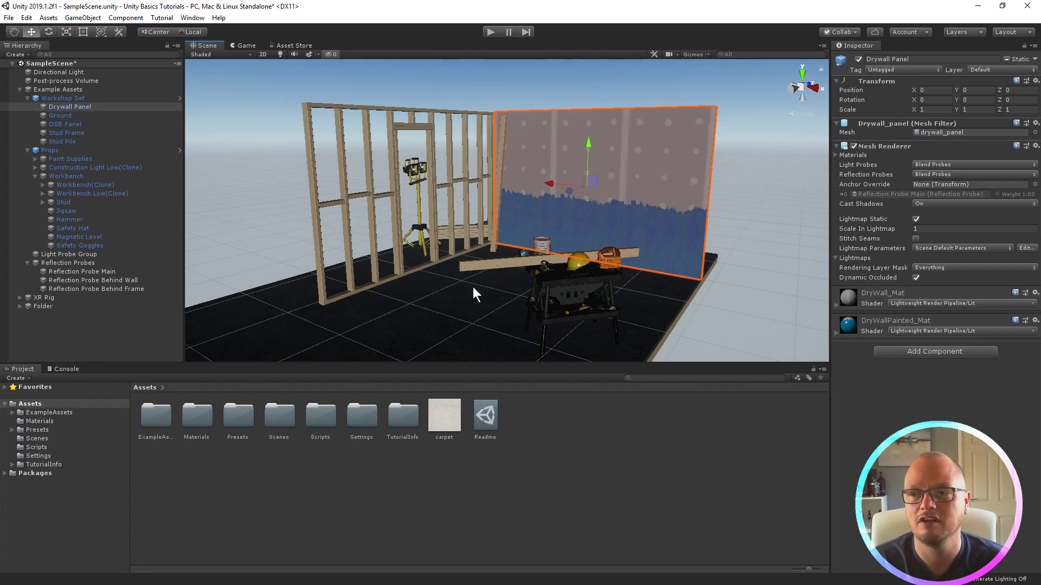
# Select the Paint 5G Bucket and drag its Position X to about -0.52
pyautogui.scroll(1, 520, 290)
pyautogui.scroll(-2, 517, 293)
pyautogui.click(514, 297)
pyautogui.click(515, 306)
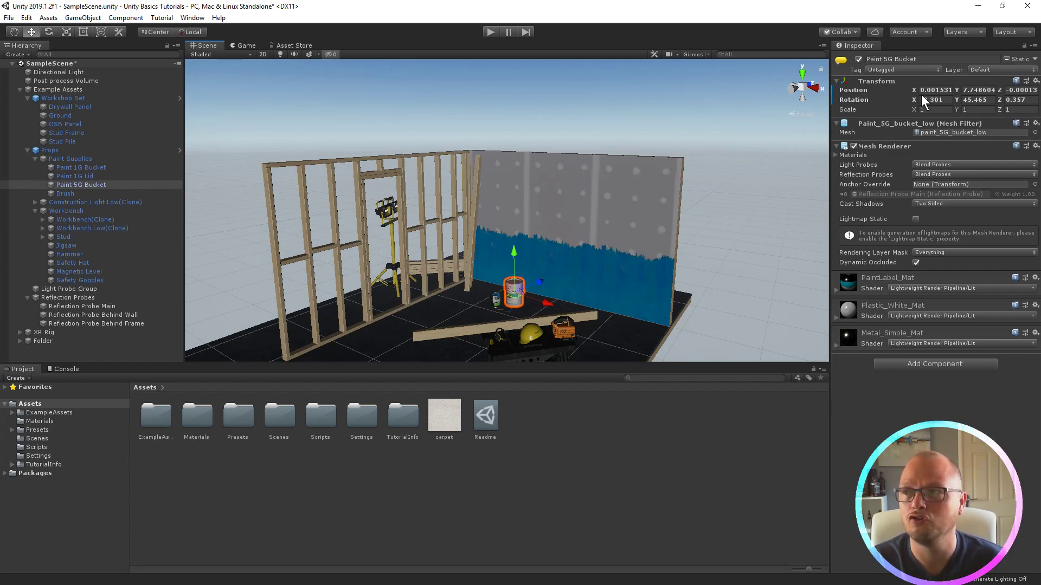
pyautogui.moveTo(916, 95)
pyautogui.mouseDown()
pyautogui.moveTo(894, 90)
pyautogui.moveTo(929, 89)
pyautogui.moveTo(915, 94)
pyautogui.mouseUp()
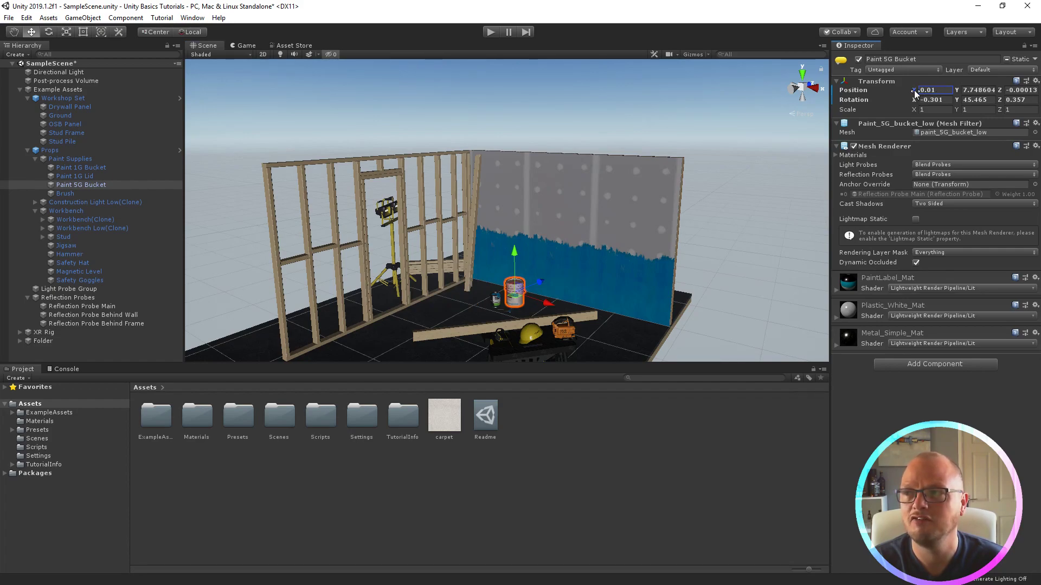
pyautogui.moveTo(915, 93)
pyautogui.mouseDown()
pyautogui.moveTo(867, 97)
pyautogui.moveTo(902, 96)
pyautogui.mouseUp()
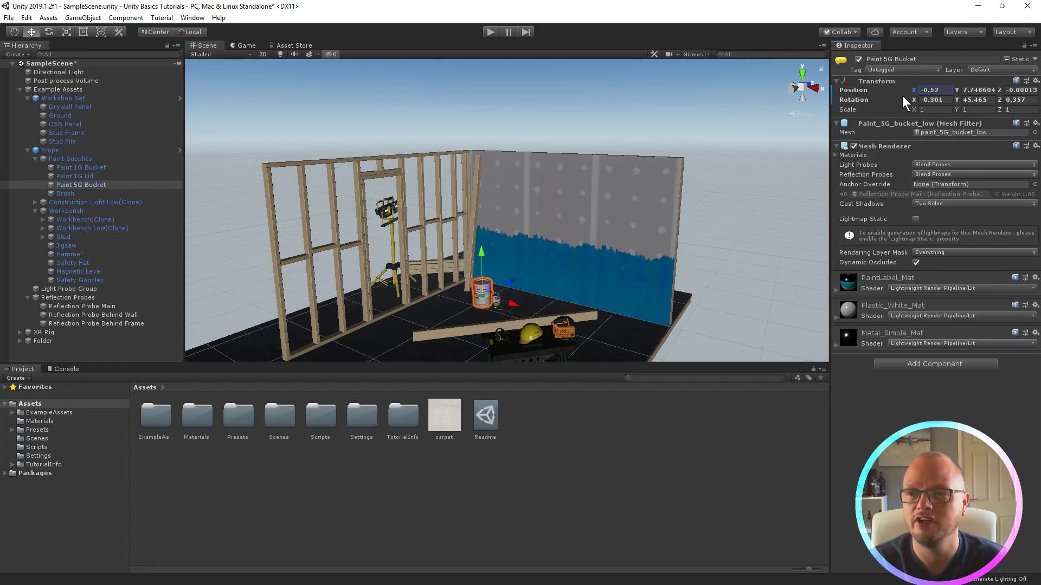
# Double the bucket's Position X with a *2 expression, giving 0.464712
pyautogui.click(932, 89)
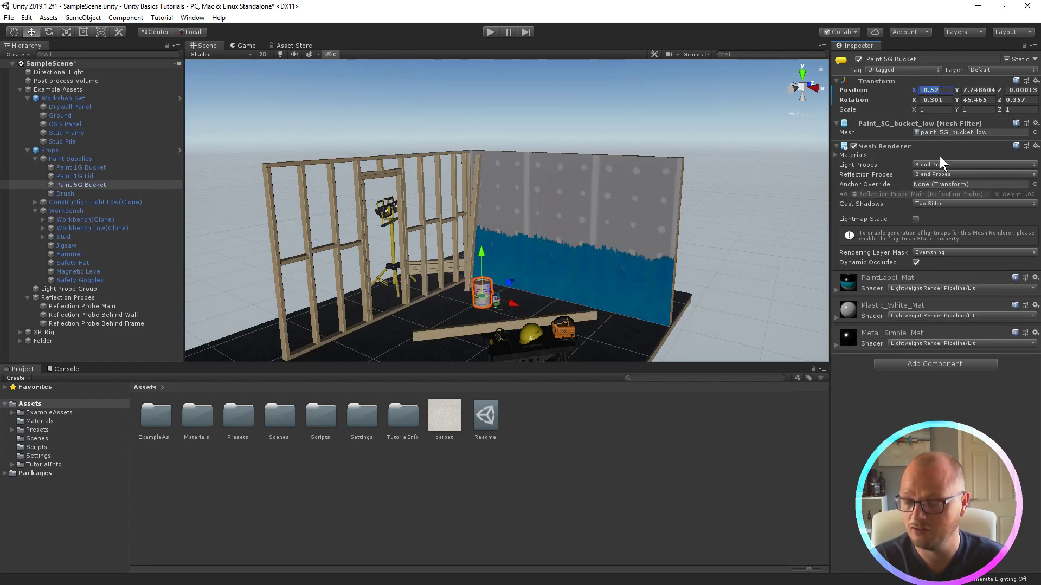
pyautogui.write('1')
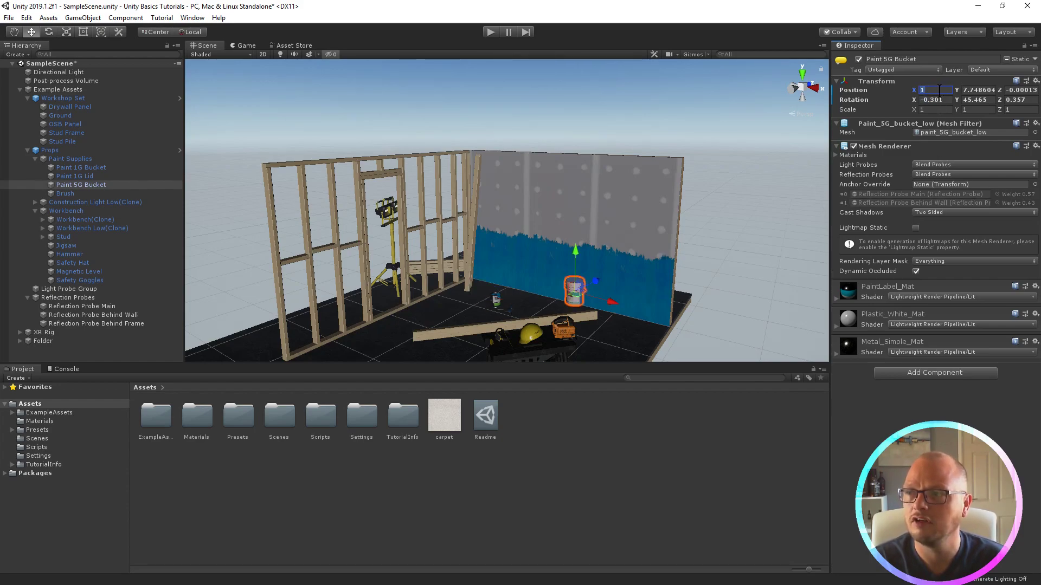
pyautogui.hotkey('ctrl', 'z')
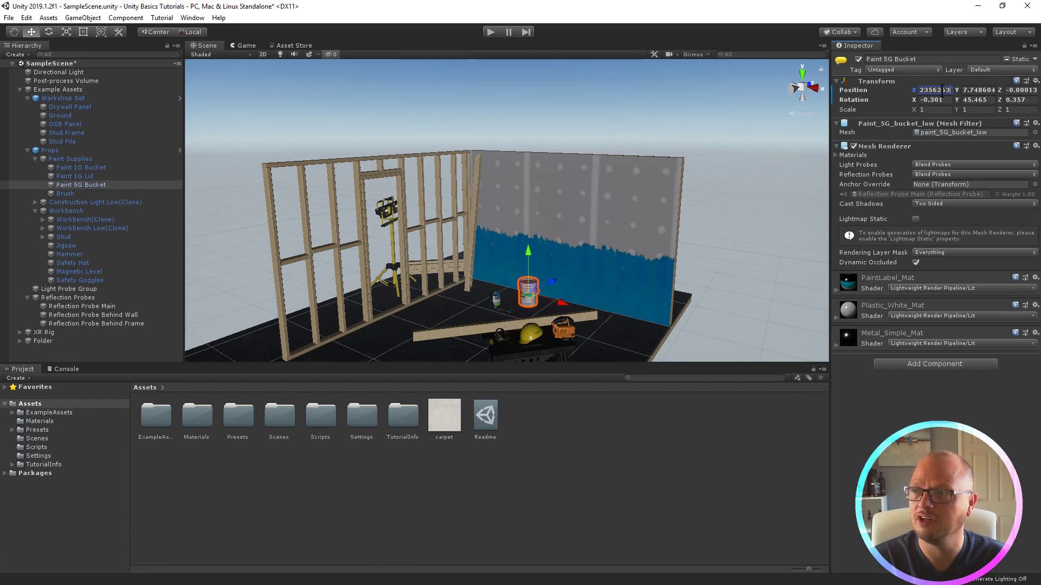
pyautogui.click(943, 100)
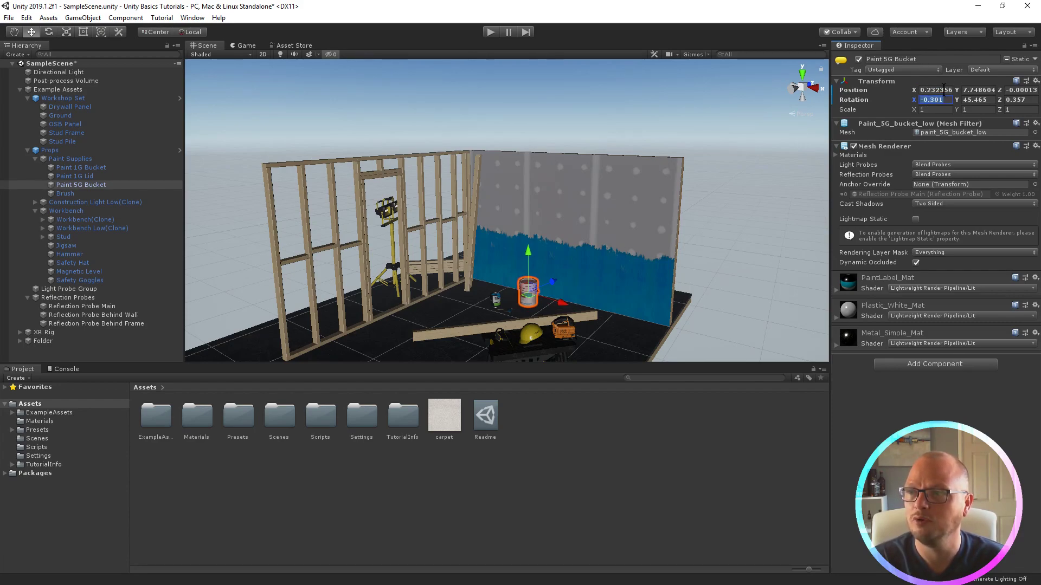
pyautogui.click(943, 90)
pyautogui.press('End')
pyautogui.write('*2')
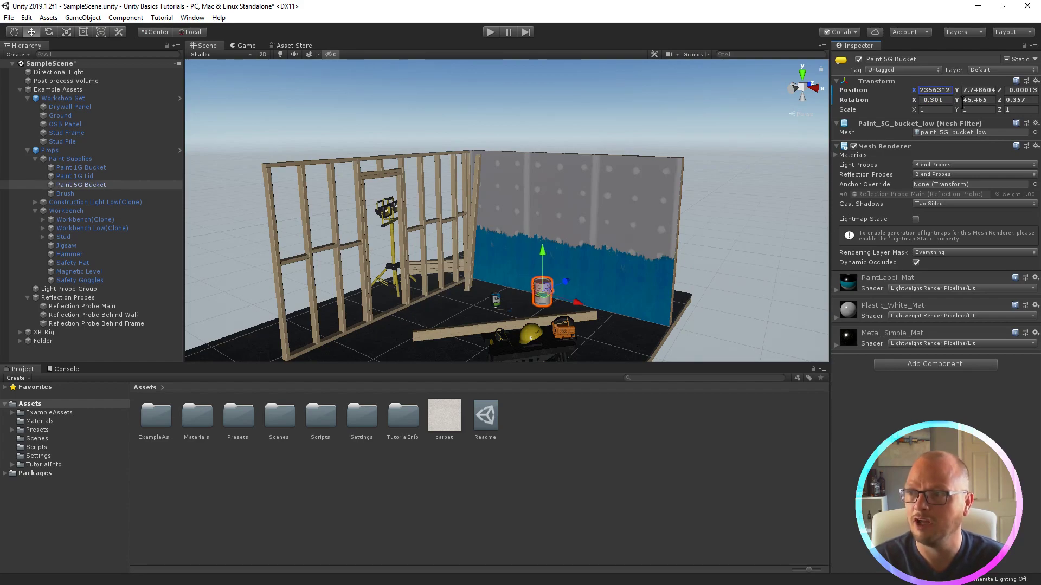
pyautogui.press('Return')
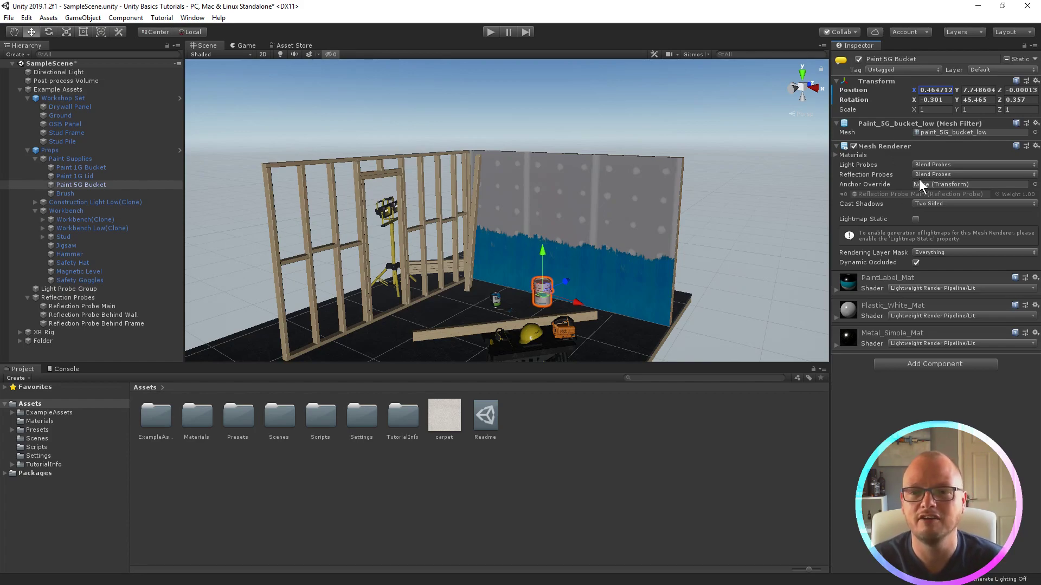
# Set the bucket's Position X to 1200, then to 1
pyautogui.click(930, 89)
pyautogui.write('1.2')
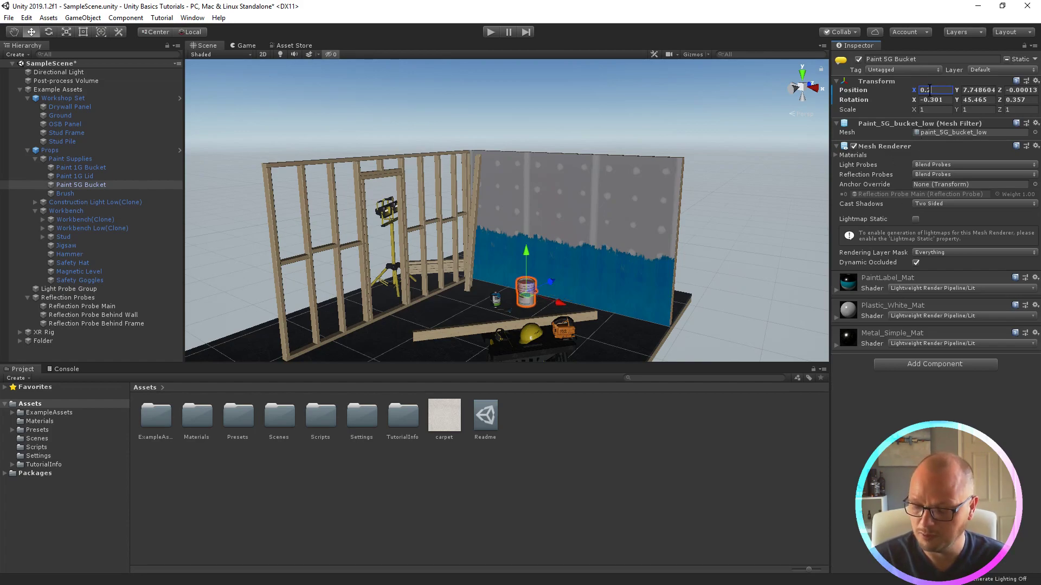
pyautogui.press('BackSpace')
pyautogui.press('BackSpace')
pyautogui.press('BackSpace')
pyautogui.write('200')
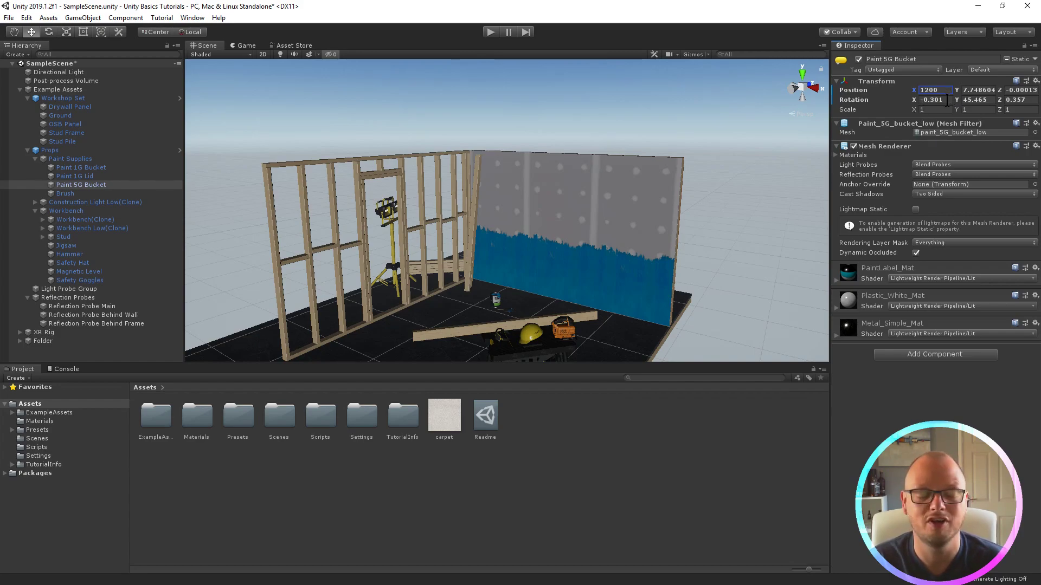
pyautogui.write('1')
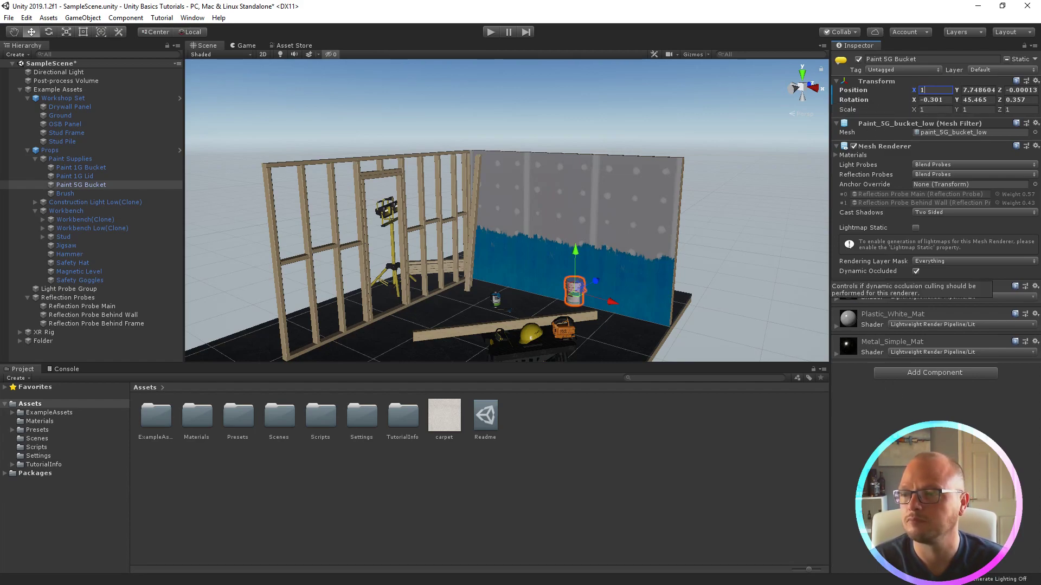
pyautogui.press('Return')
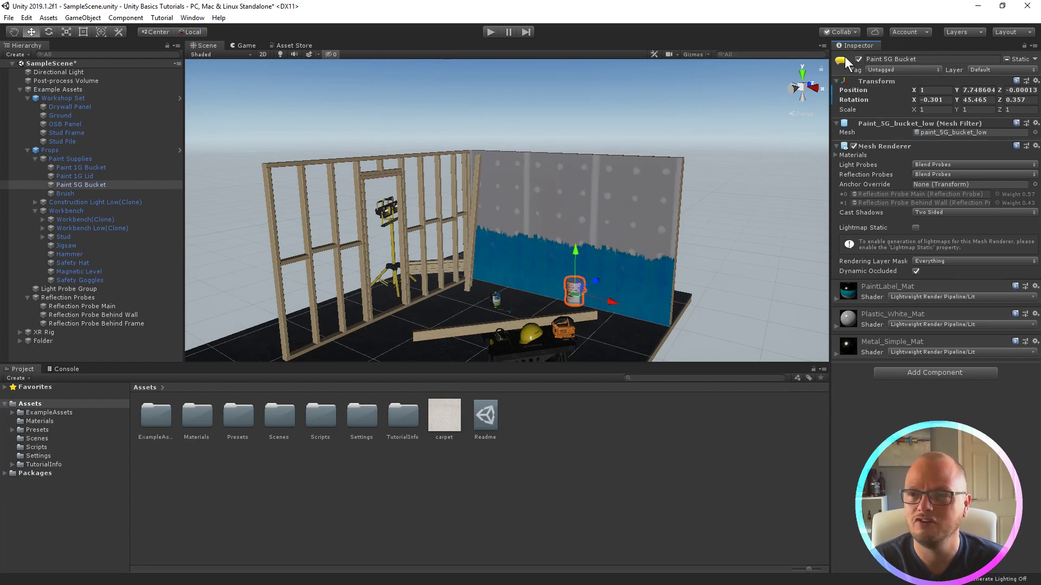
# Turn scene lighting back on so the wall shows stud shadows, and pan across the workshop
pyautogui.click(704, 54)
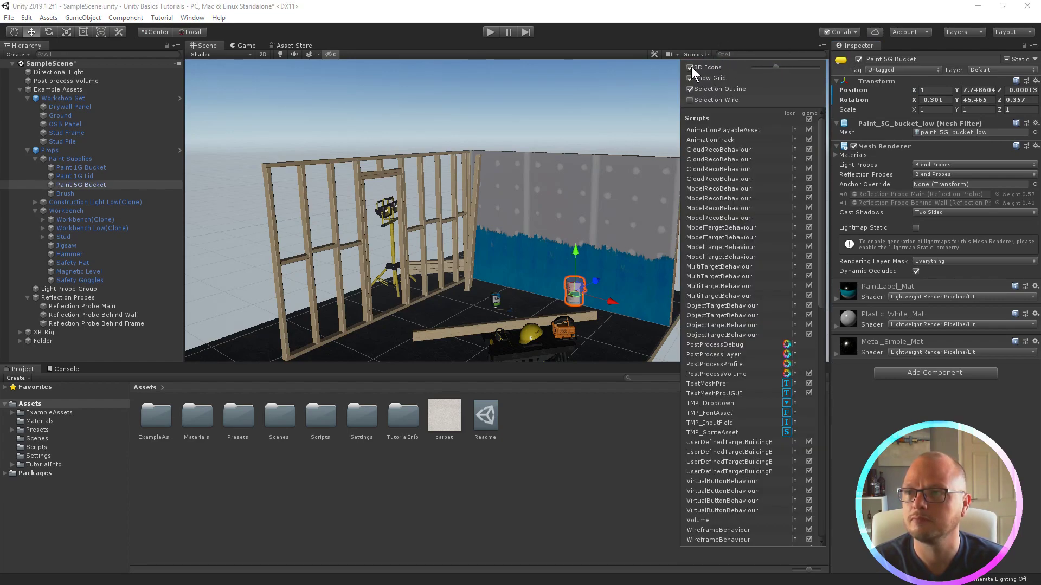
pyautogui.click(280, 54)
pyautogui.click(280, 54)
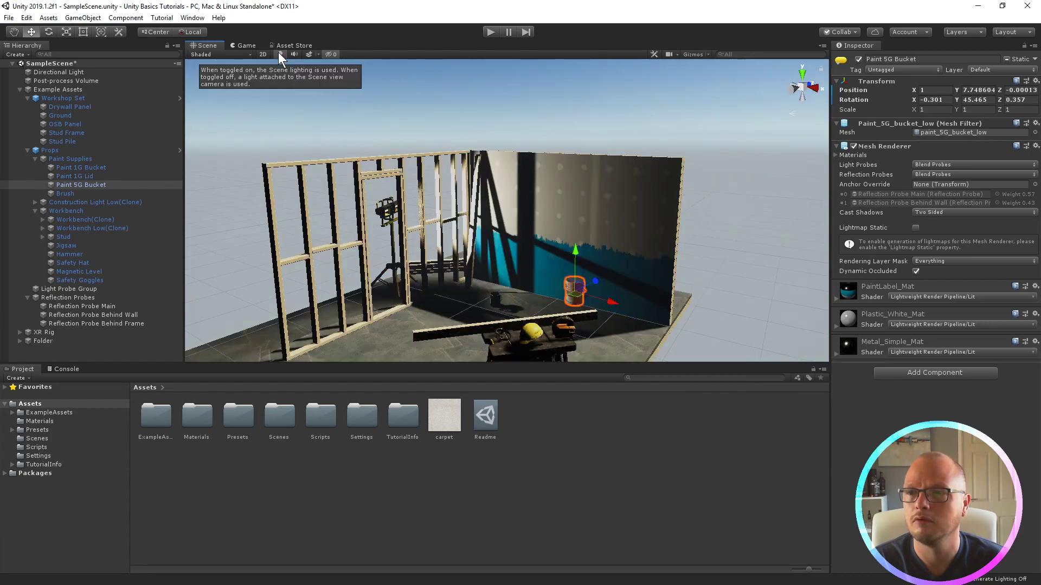
pyautogui.moveTo(540, 208); pyautogui.dragTo(607, 183, button='middle')
pyautogui.keyDown('alt'); pyautogui.moveTo(607, 182); pyautogui.dragTo(637, 142, button='right'); pyautogui.keyUp('alt')
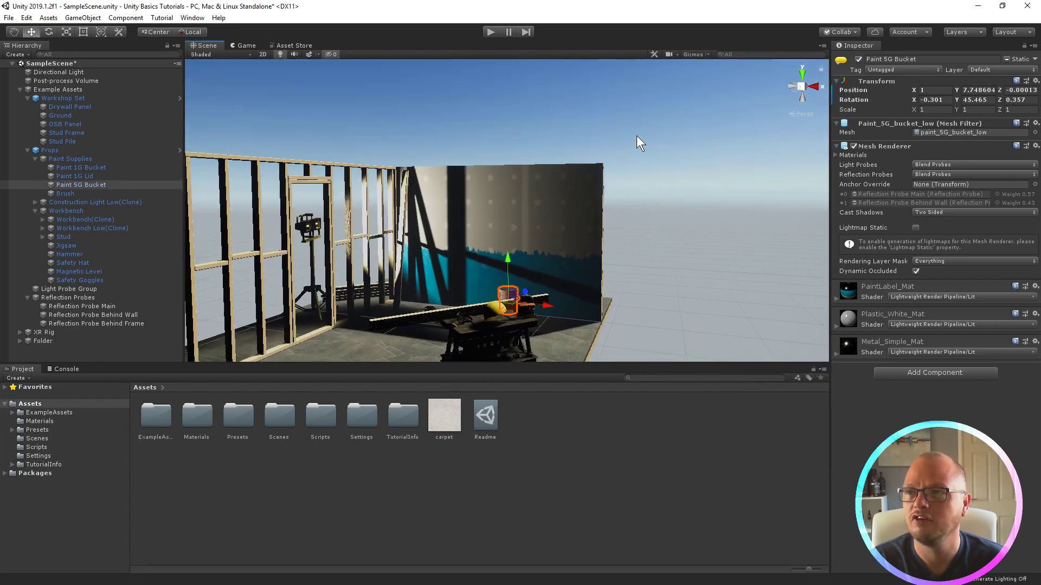
# Show gizmos such as the sun and probes and orbit toward the workbench
pyautogui.click(694, 54)
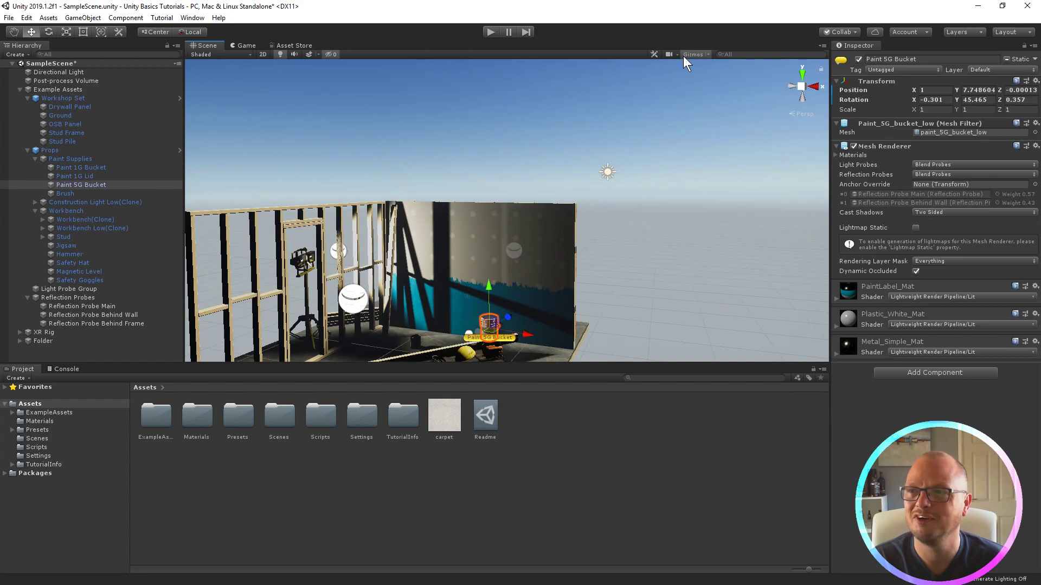
pyautogui.keyDown('alt'); pyautogui.moveTo(667, 81); pyautogui.dragTo(536, 217); pyautogui.keyUp('alt')
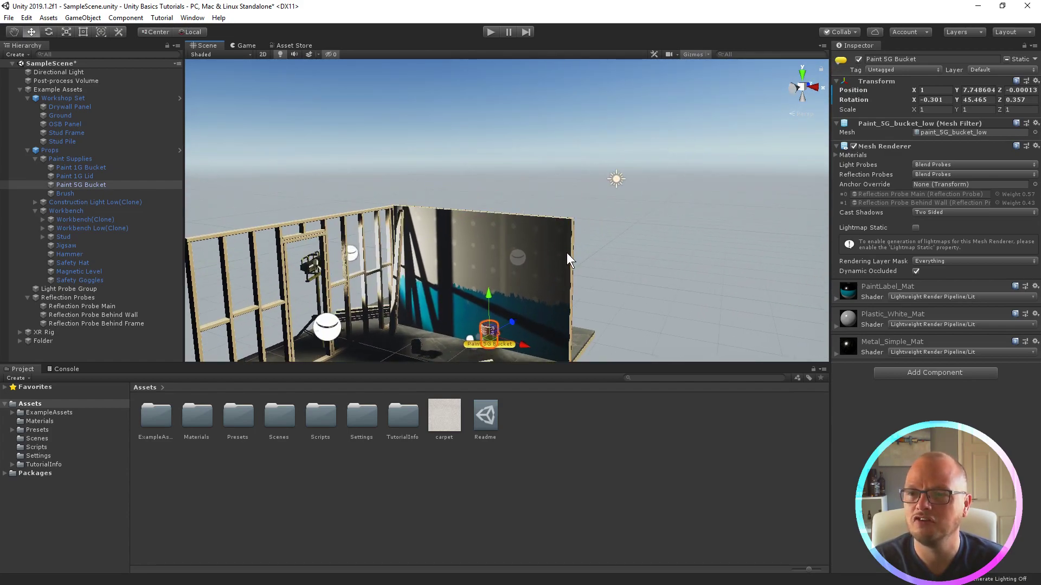
pyautogui.keyDown('alt'); pyautogui.moveTo(567, 252); pyautogui.dragTo(490, 301); pyautogui.keyUp('alt')
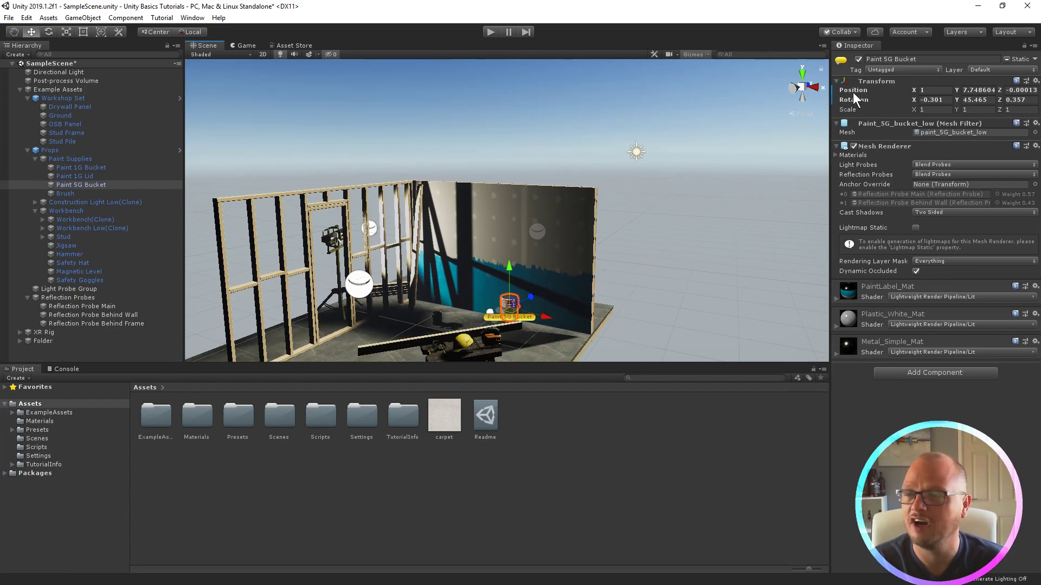
# Give the Paint 5G Bucket a magenta label icon, trying red first
pyautogui.click(841, 60)
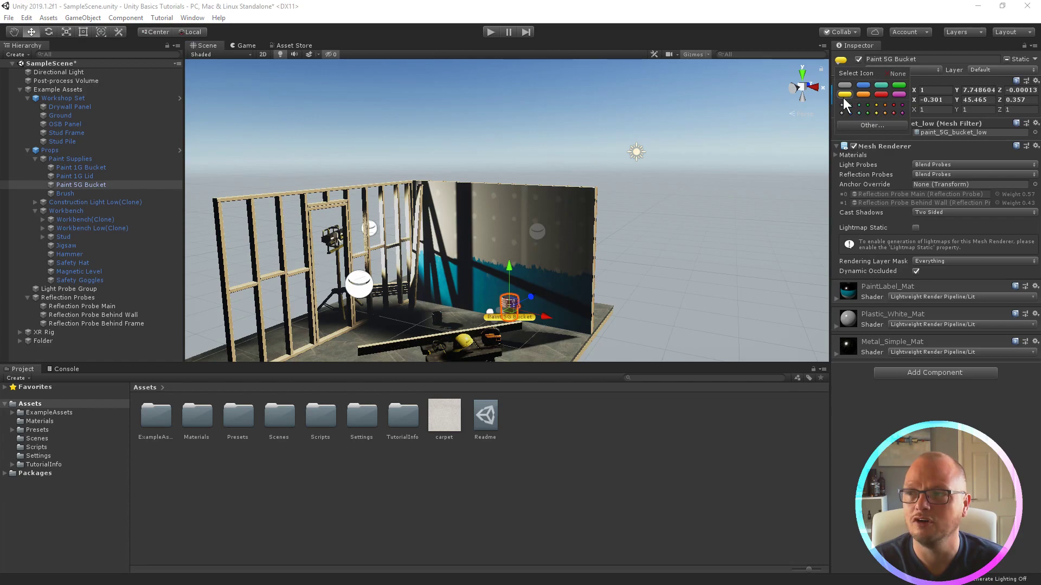
pyautogui.click(880, 94)
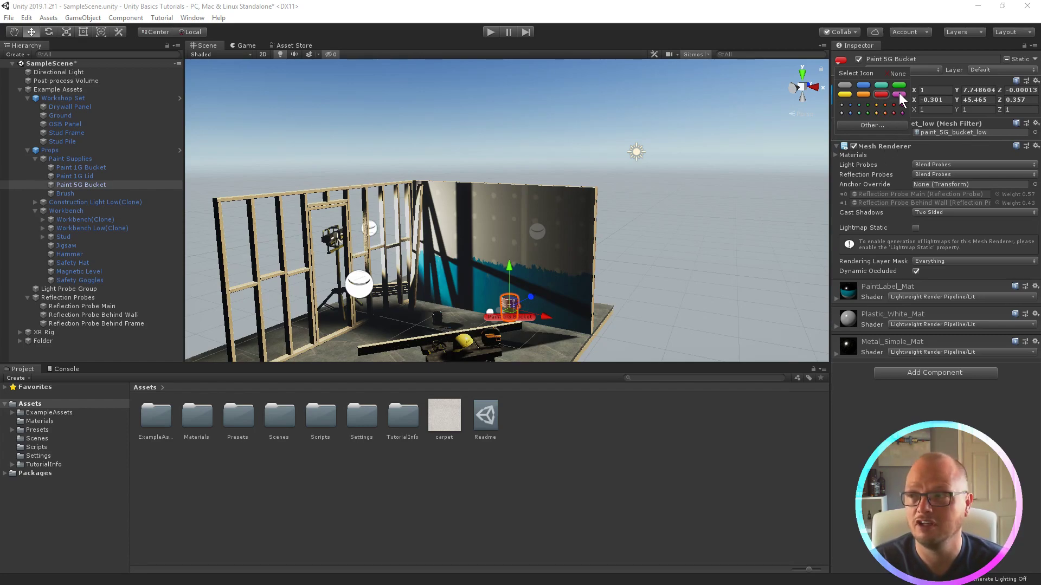
pyautogui.click(900, 94)
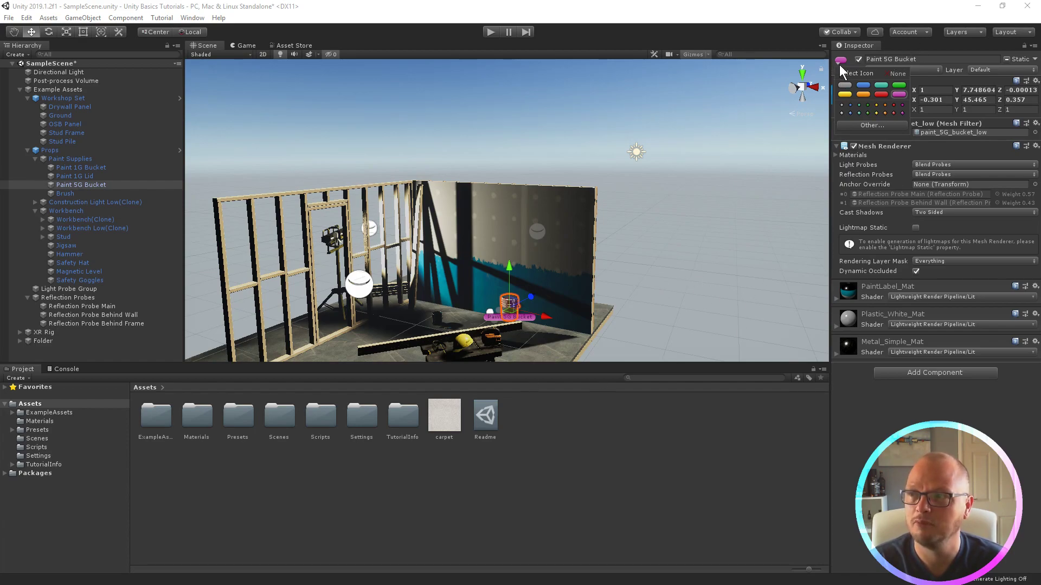
pyautogui.press('Escape')
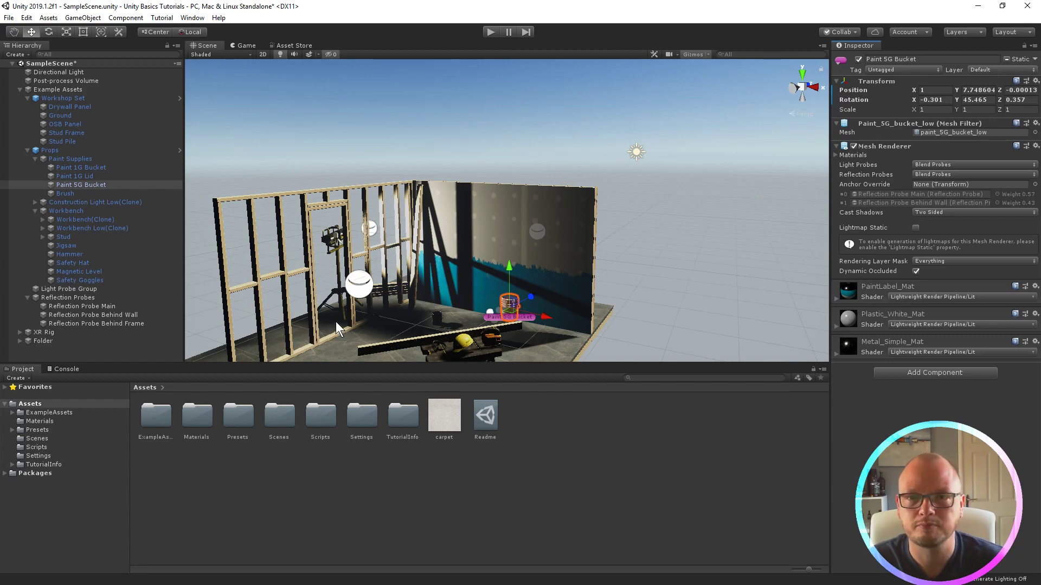
pyautogui.keyDown('alt'); pyautogui.moveTo(499, 294); pyautogui.dragTo(553, 282); pyautogui.keyUp('alt')
# Glance at the Layout list, then preview the Game view and return to the Scene view
pyautogui.click(1015, 33)
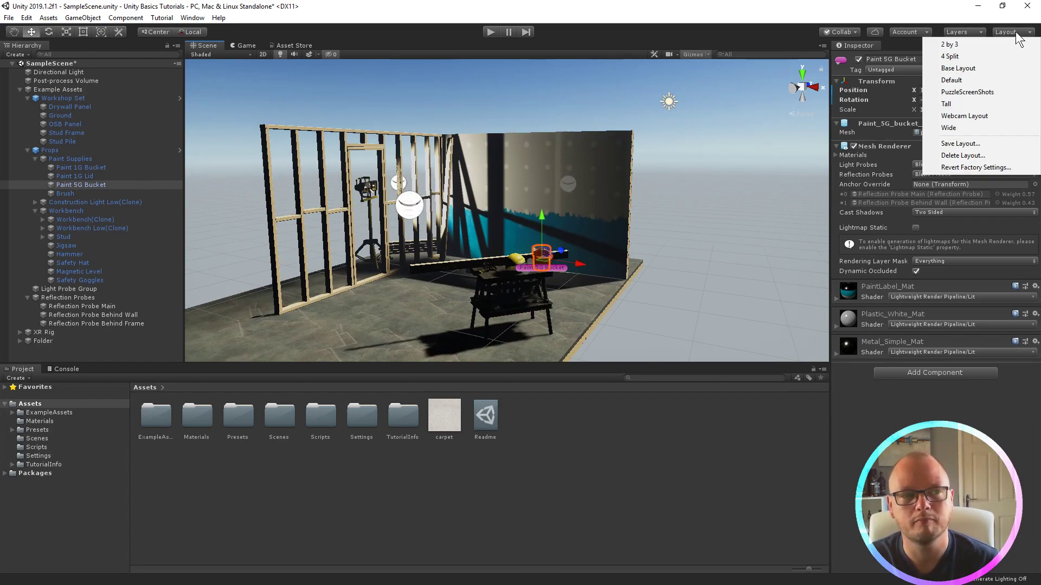
pyautogui.click(226, 190)
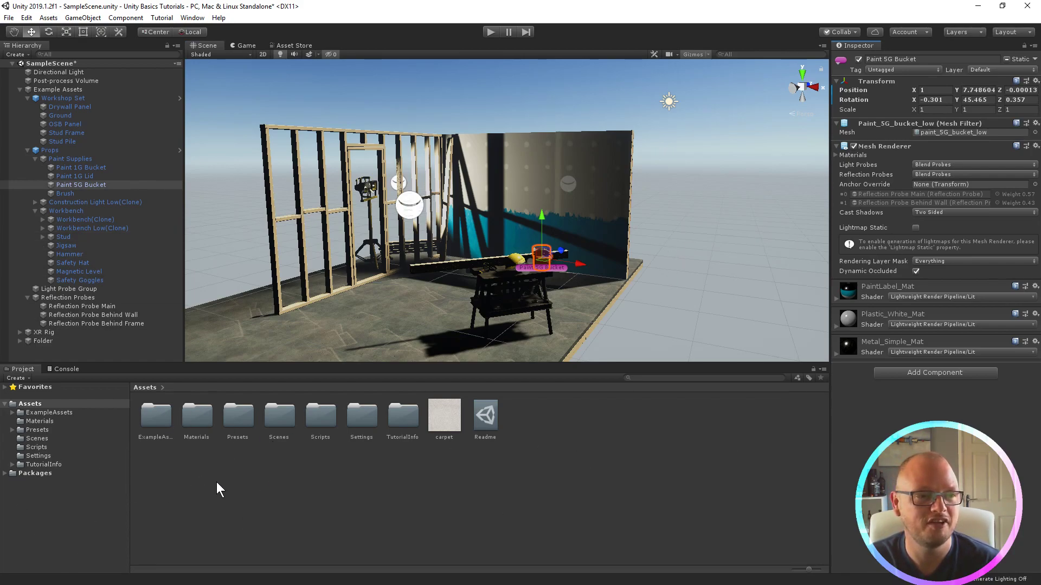
pyautogui.click(244, 45)
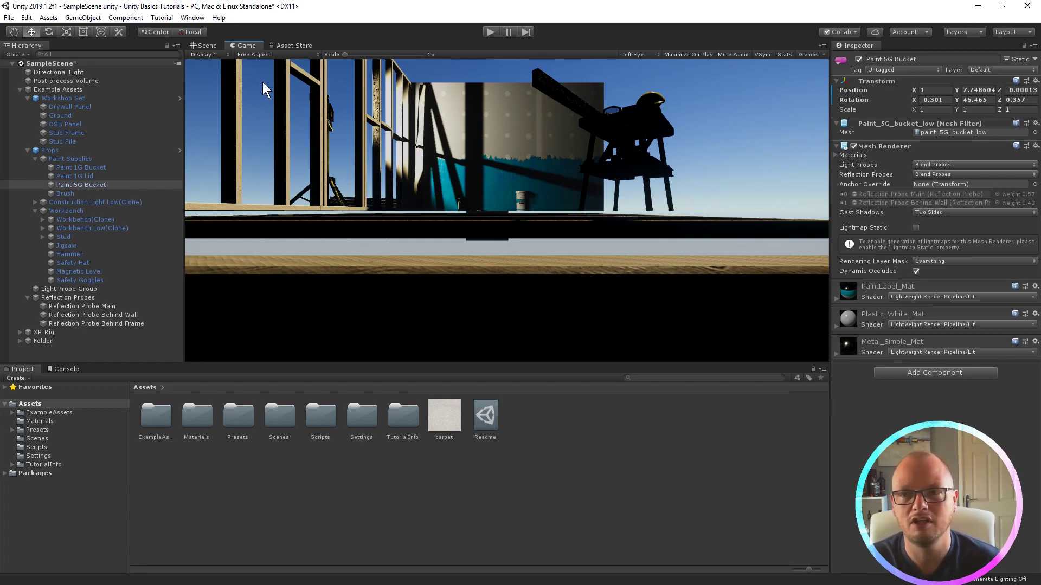
pyautogui.click(216, 47)
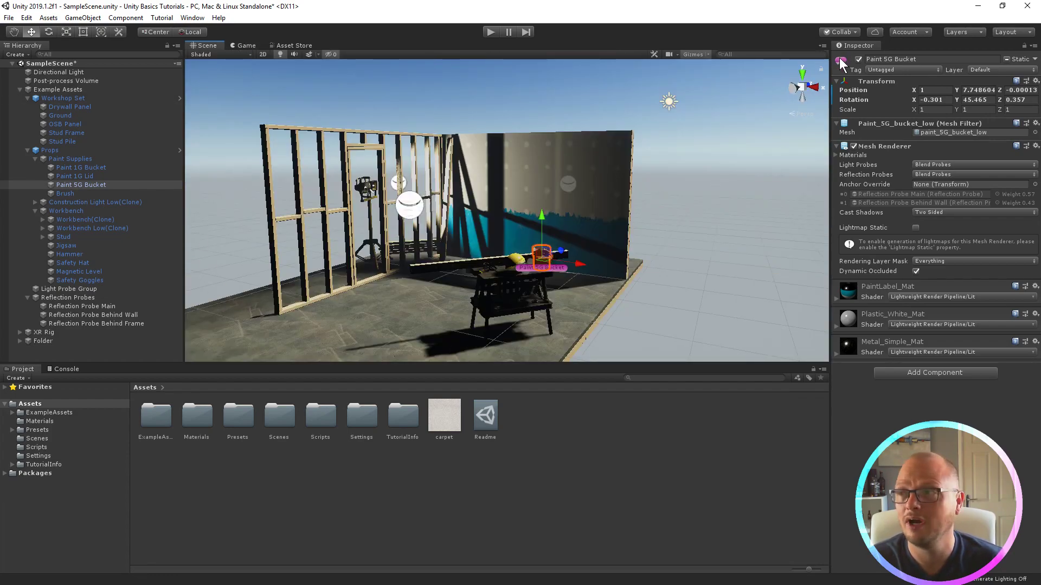
# Switch the editor to Base Layout and pan the view to bring in the workbench
pyautogui.click(1010, 31)
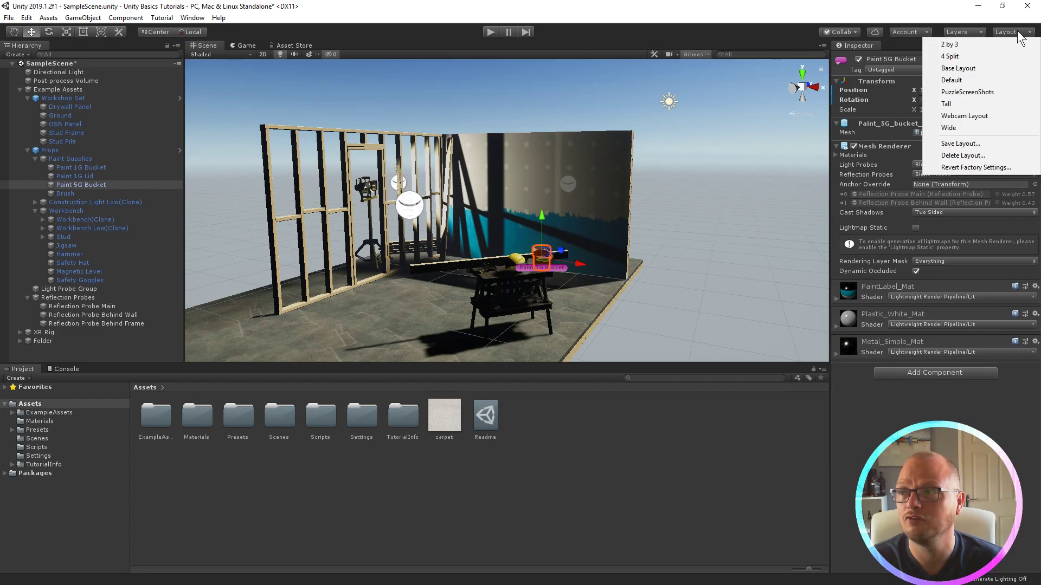
pyautogui.click(968, 70)
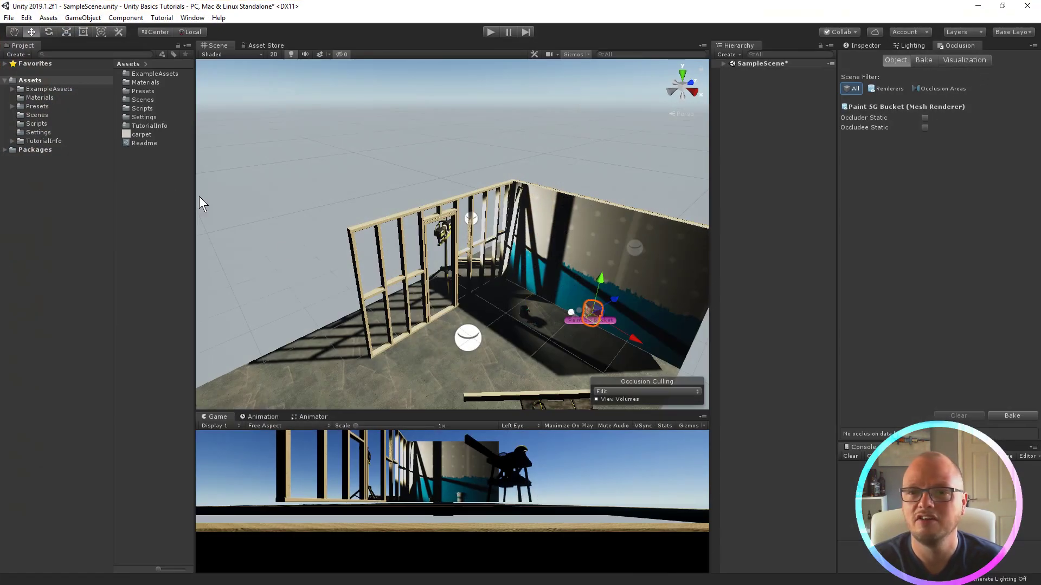
pyautogui.moveTo(434, 285); pyautogui.dragTo(331, 265, button='middle')
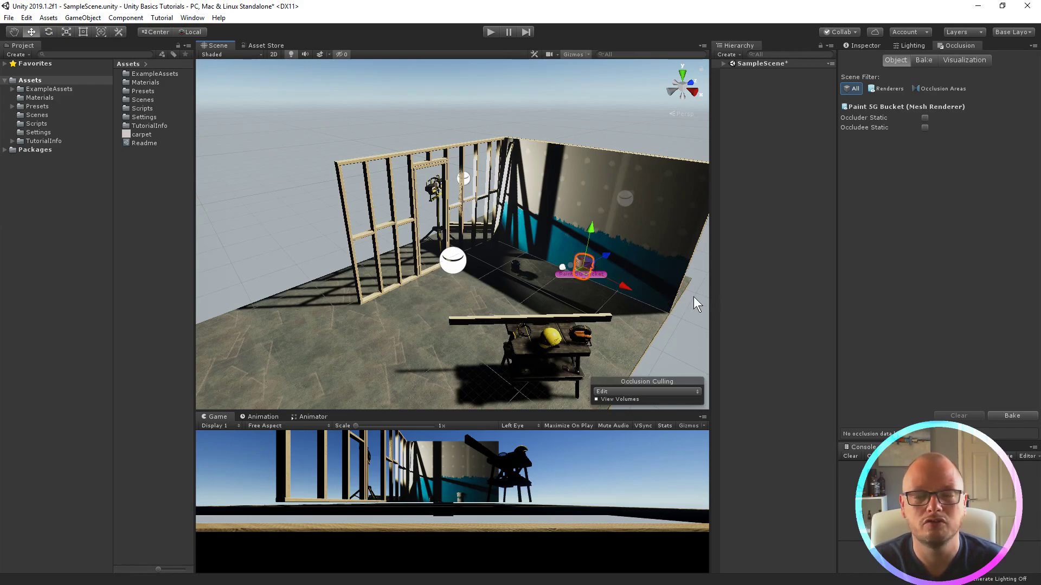
pyautogui.click(1029, 33)
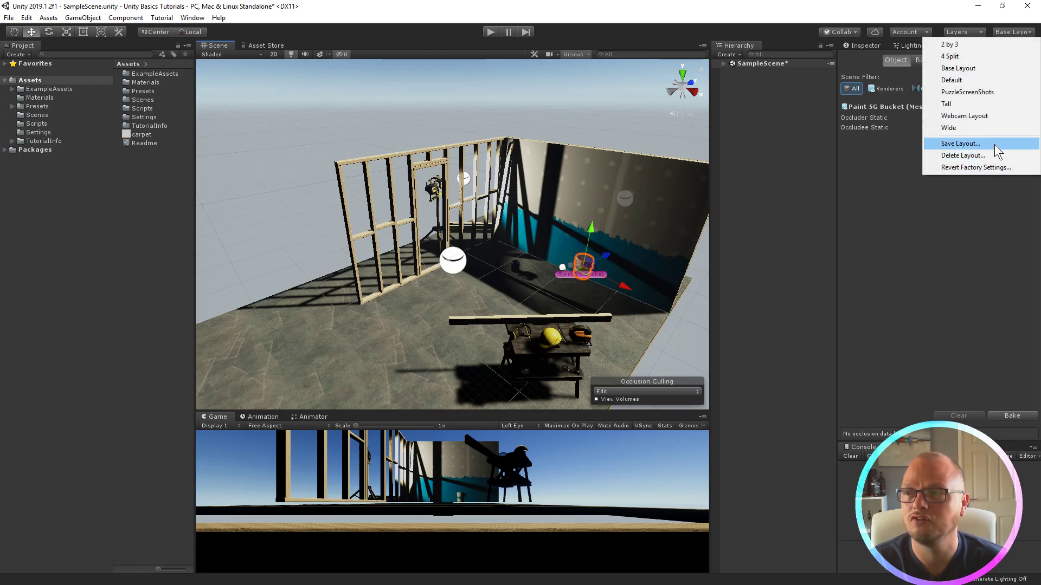
pyautogui.click(786, 212)
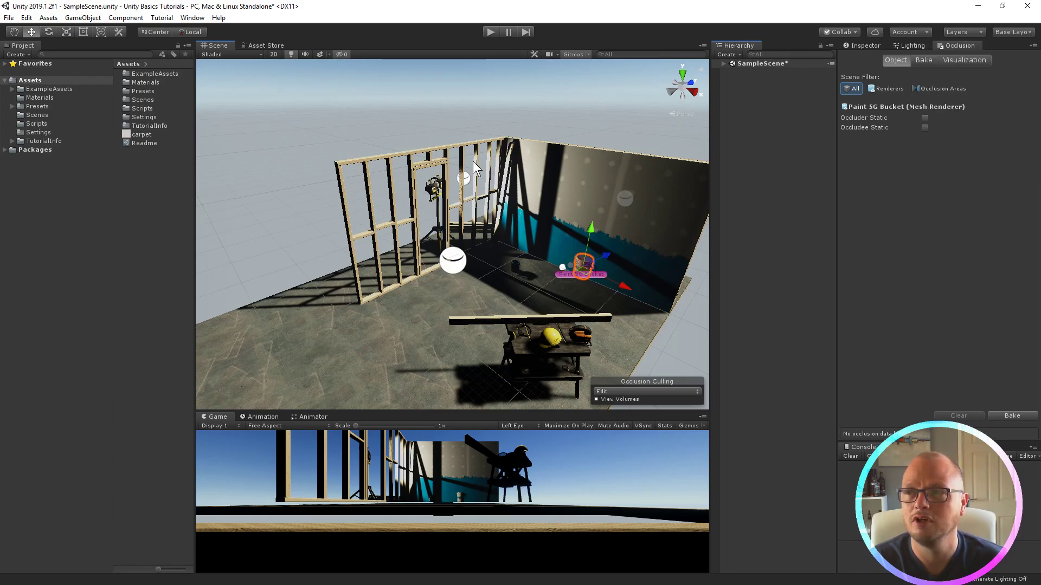
# Save the current window arrangement as a new layout named 'Base Layout 2'
pyautogui.click(1029, 32)
pyautogui.click(974, 144)
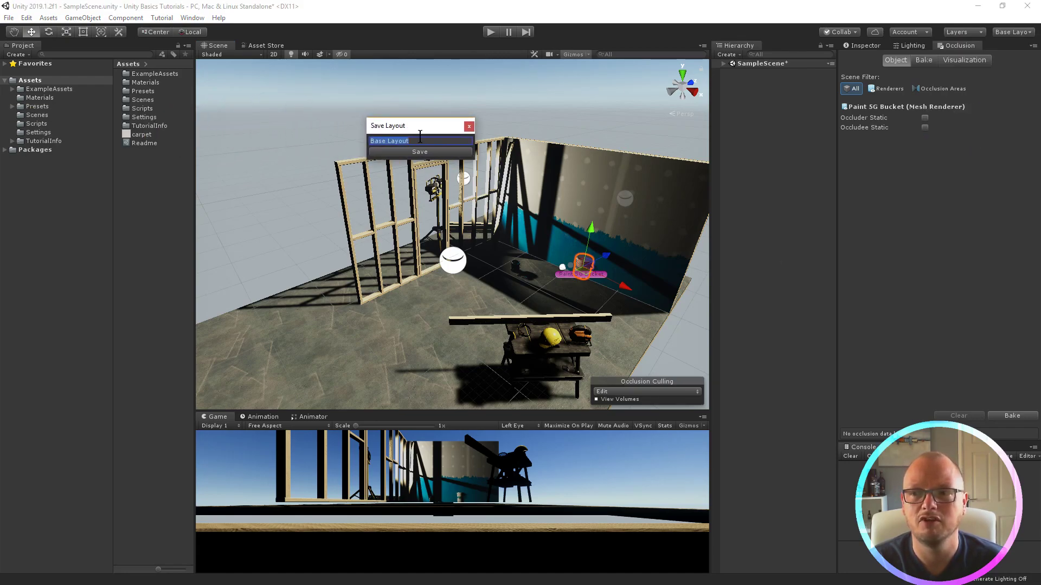
pyautogui.click(430, 140)
pyautogui.write('2')
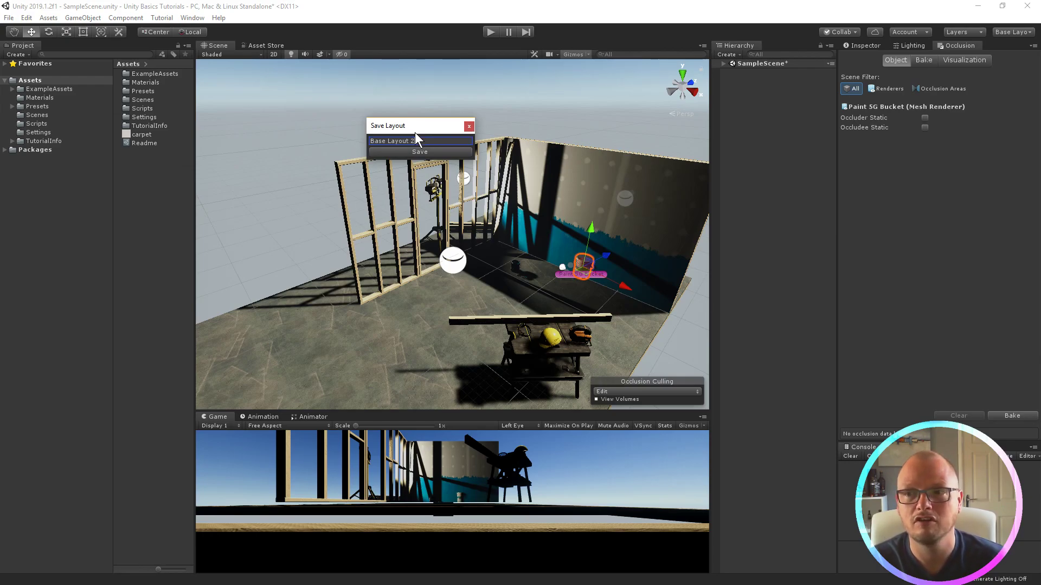
pyautogui.click(406, 153)
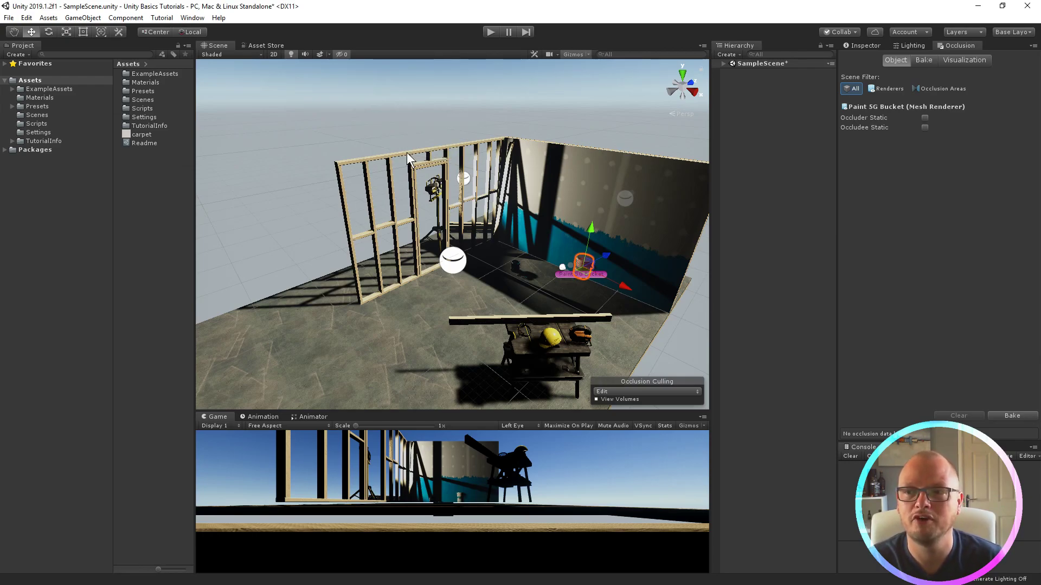
# Switch the editor to the 4 Split layout, then back to Base Layout 2
pyautogui.click(1013, 32)
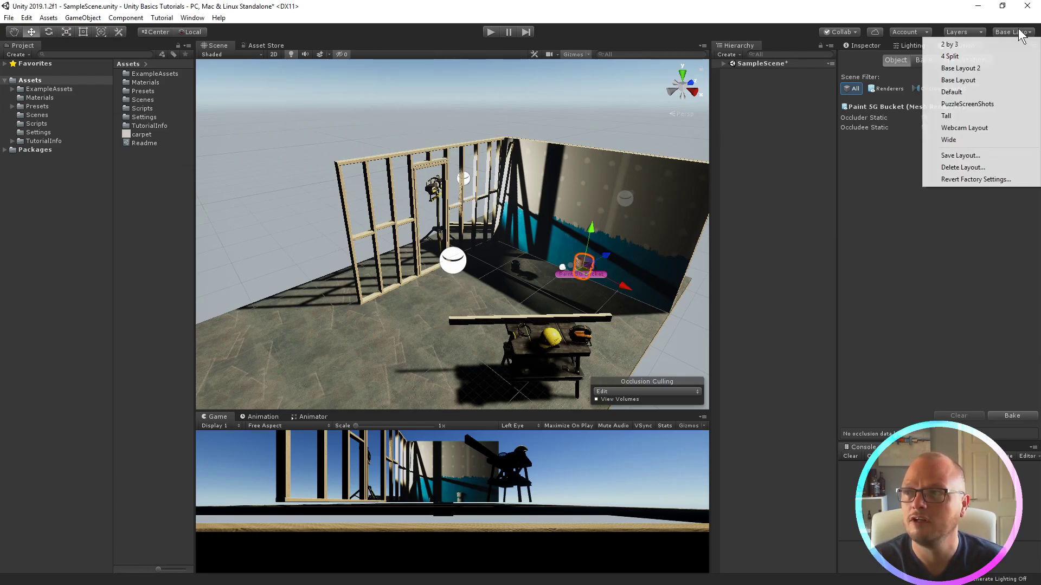
pyautogui.click(973, 56)
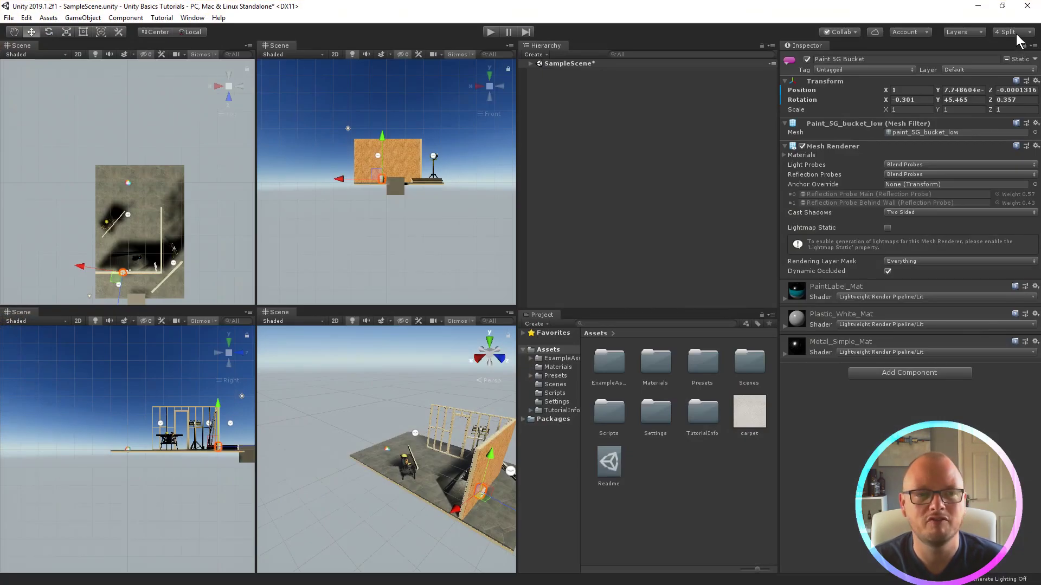
pyautogui.click(1019, 33)
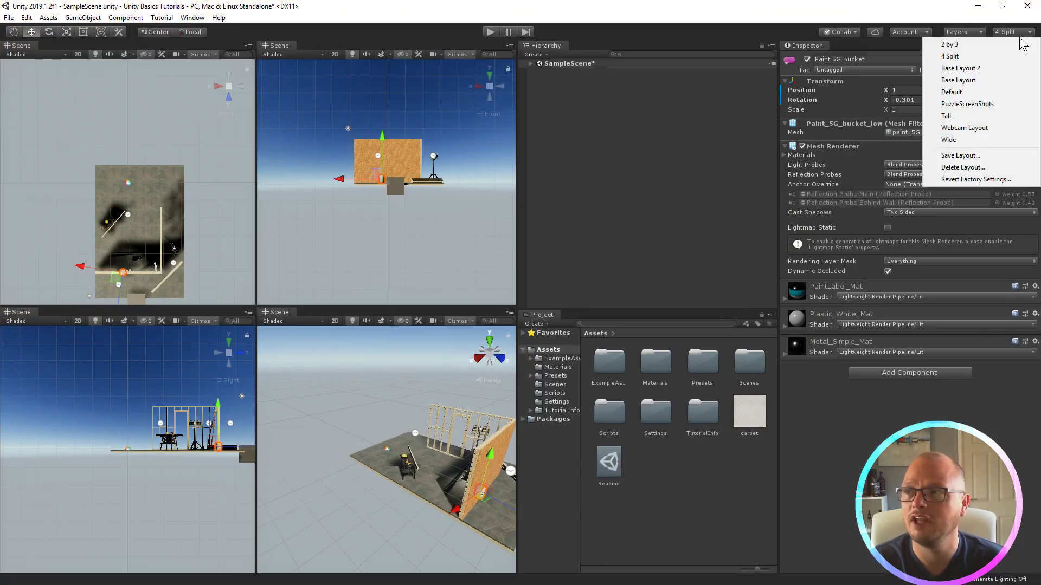
pyautogui.click(1002, 68)
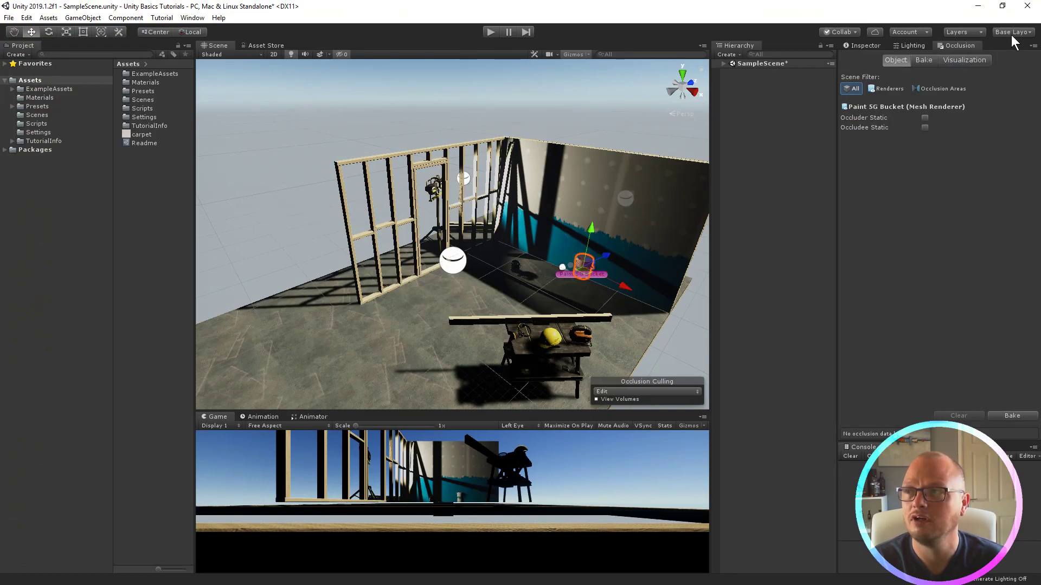
pyautogui.click(1011, 33)
# Reapply the layout and bring the Inspector forward to list the Paint SG Bucket's components
pyautogui.click(983, 79)
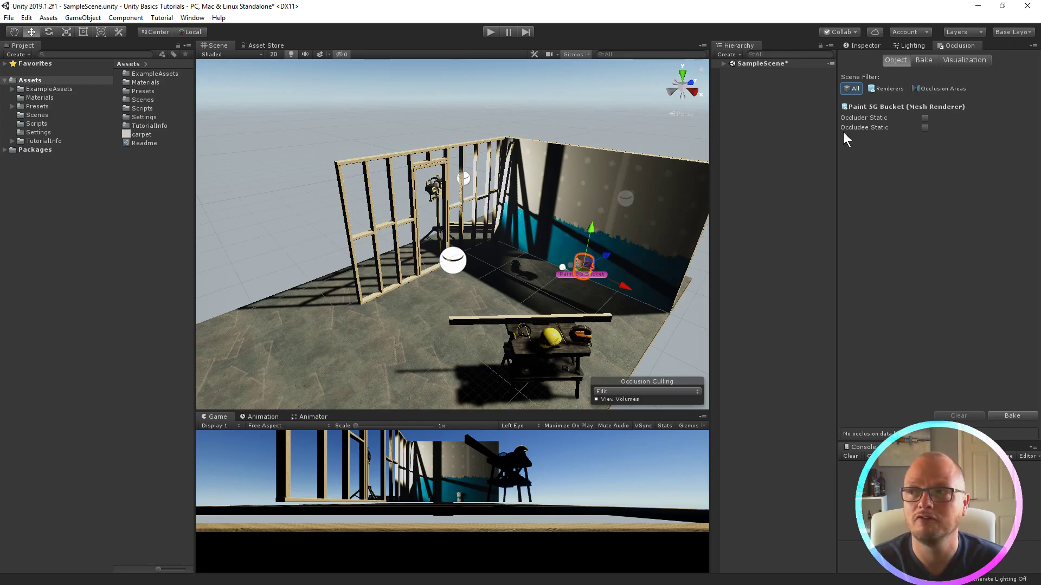
pyautogui.click(864, 45)
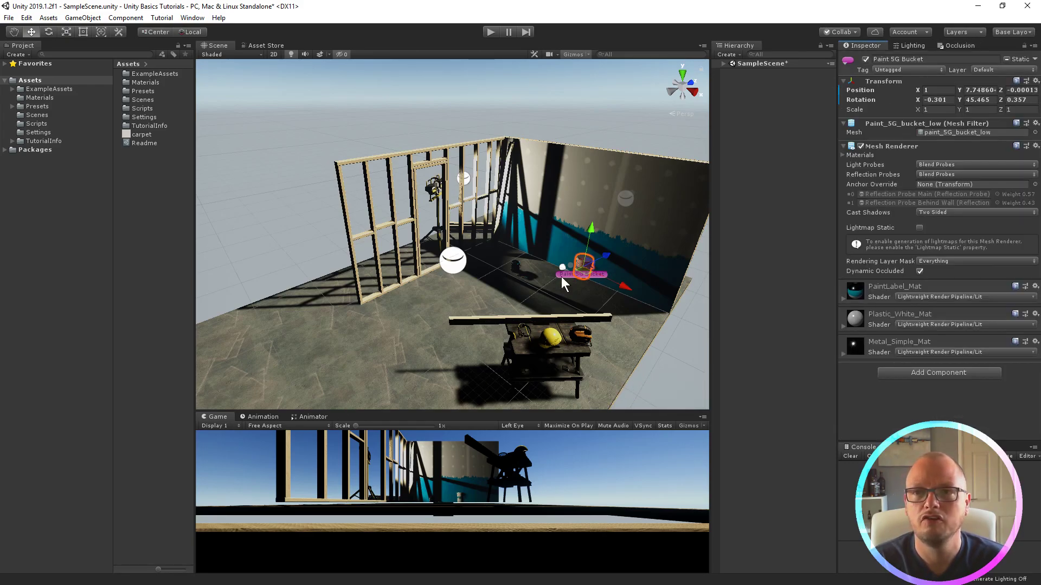
pyautogui.click(183, 18)
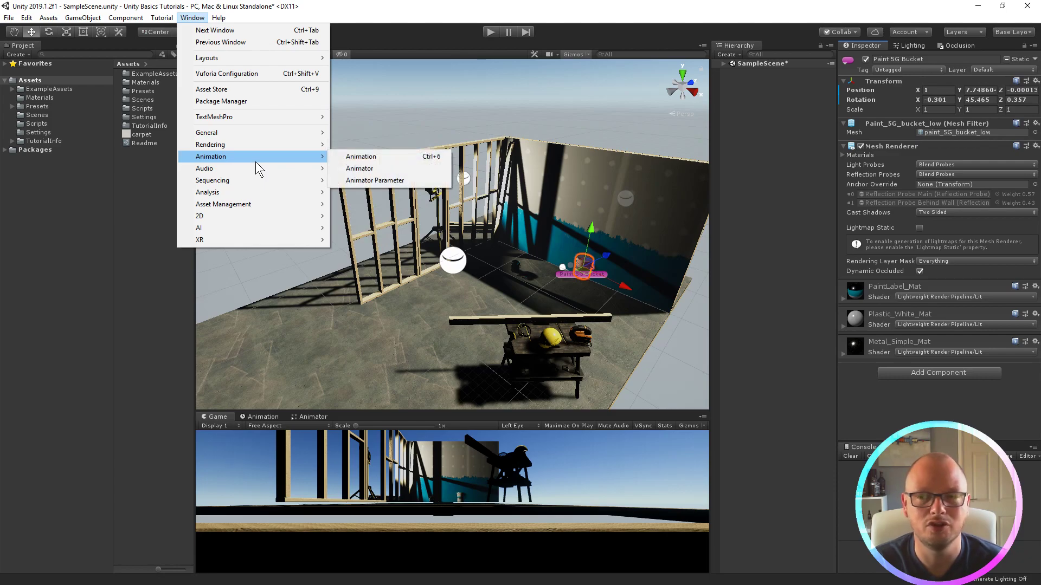
pyautogui.moveTo(256, 183)
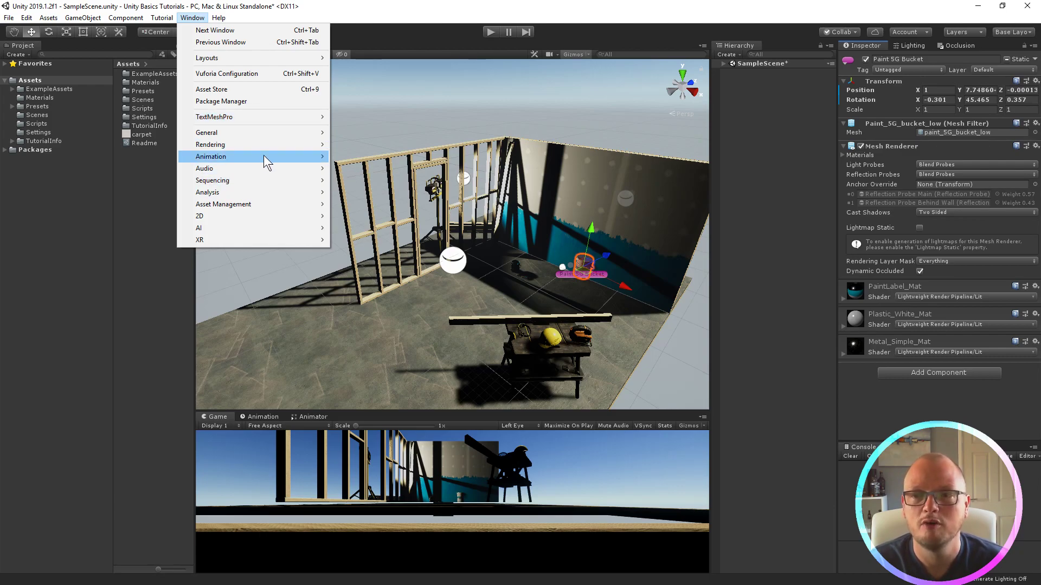
pyautogui.moveTo(269, 135)
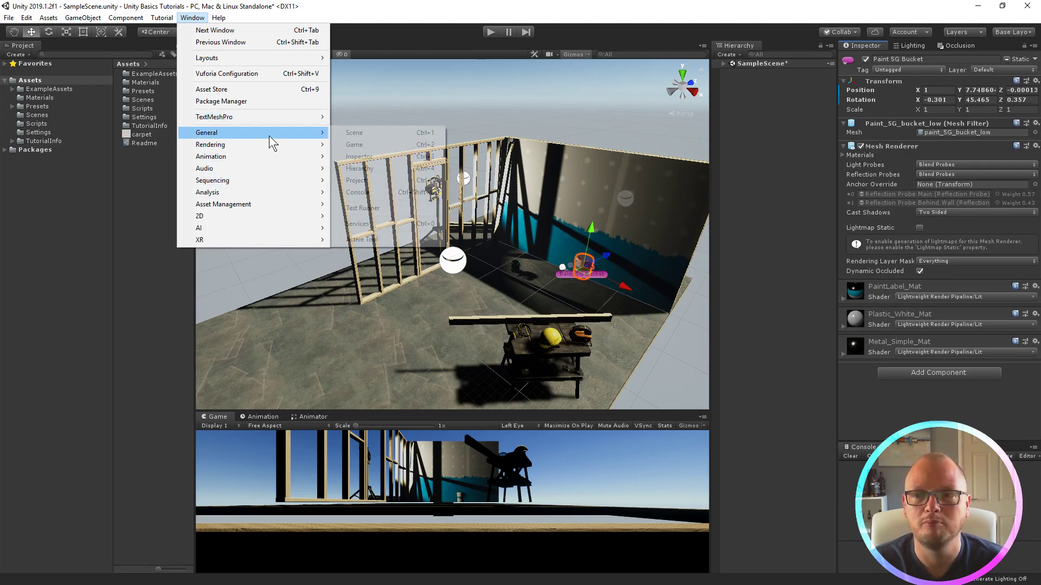
pyautogui.click(369, 143)
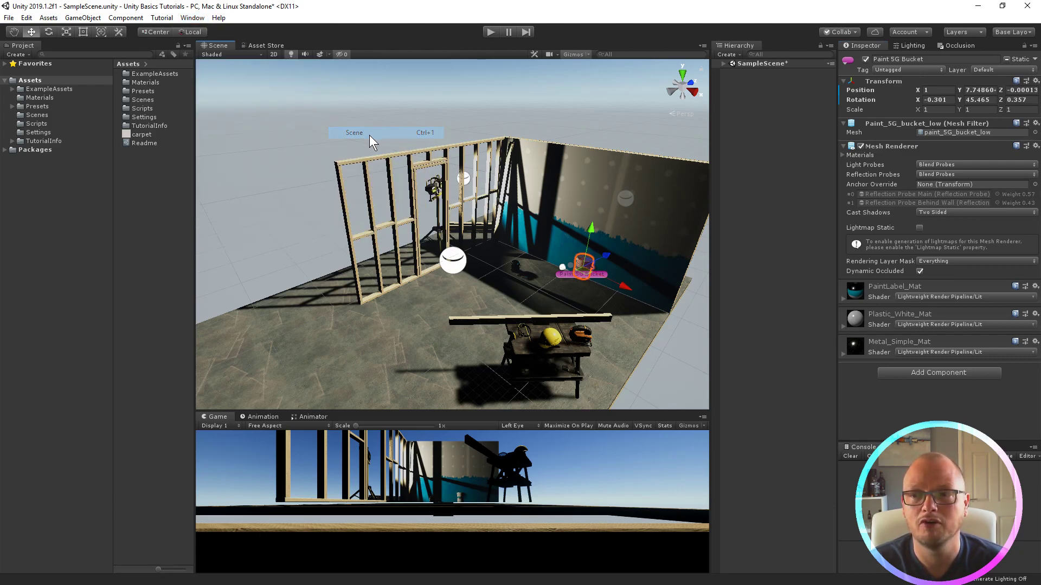
pyautogui.click(192, 18)
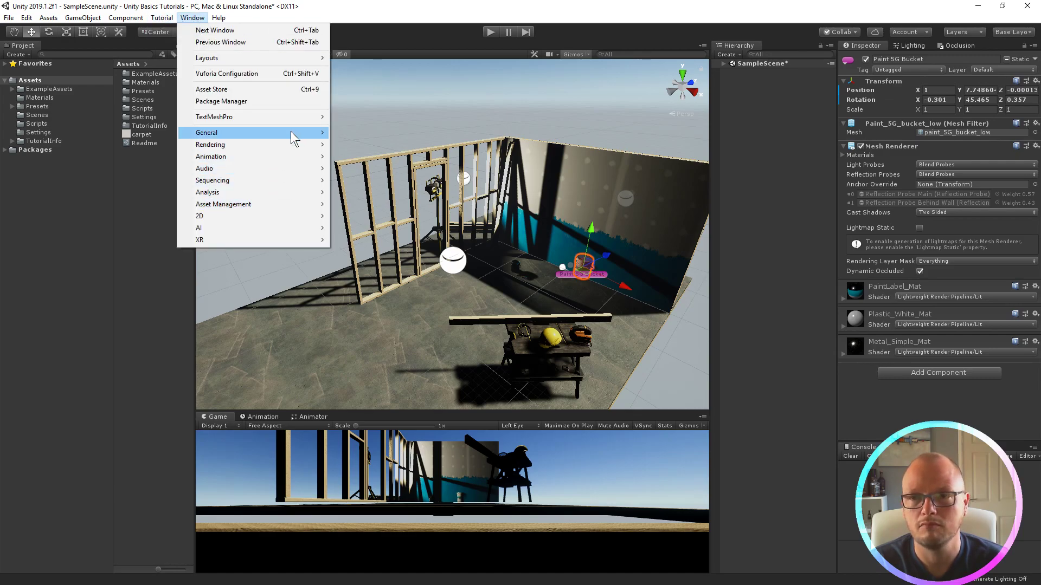
pyautogui.moveTo(294, 136)
pyautogui.click(353, 134)
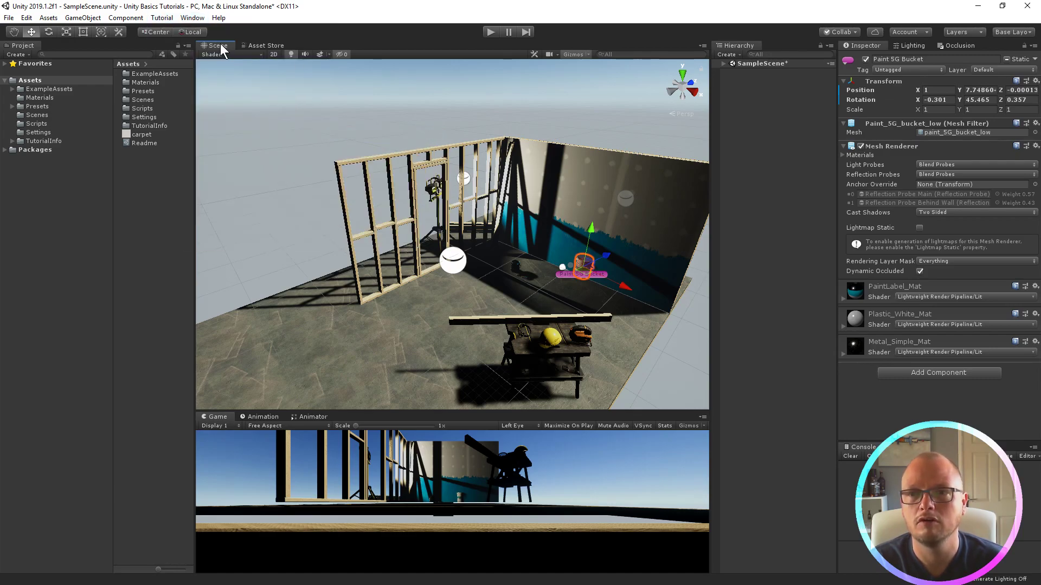
pyautogui.click(263, 46)
pyautogui.click(216, 45)
pyautogui.click(192, 17)
# Open the Profiler, dock it into the Scene panel, then float it as a separate window
pyautogui.moveTo(267, 193)
pyautogui.click(356, 192)
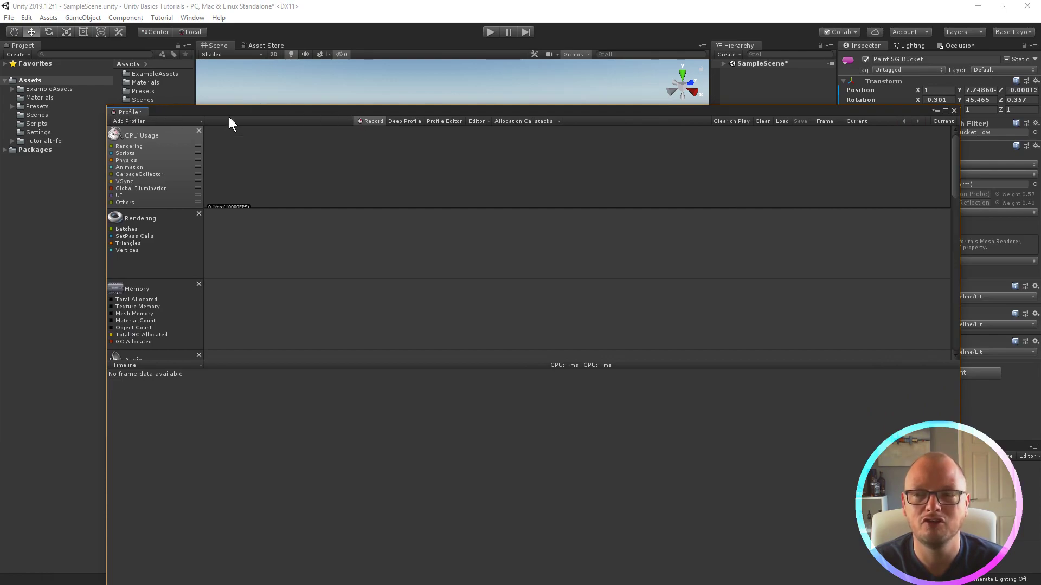
pyautogui.moveTo(116, 110); pyautogui.dragTo(301, 48)
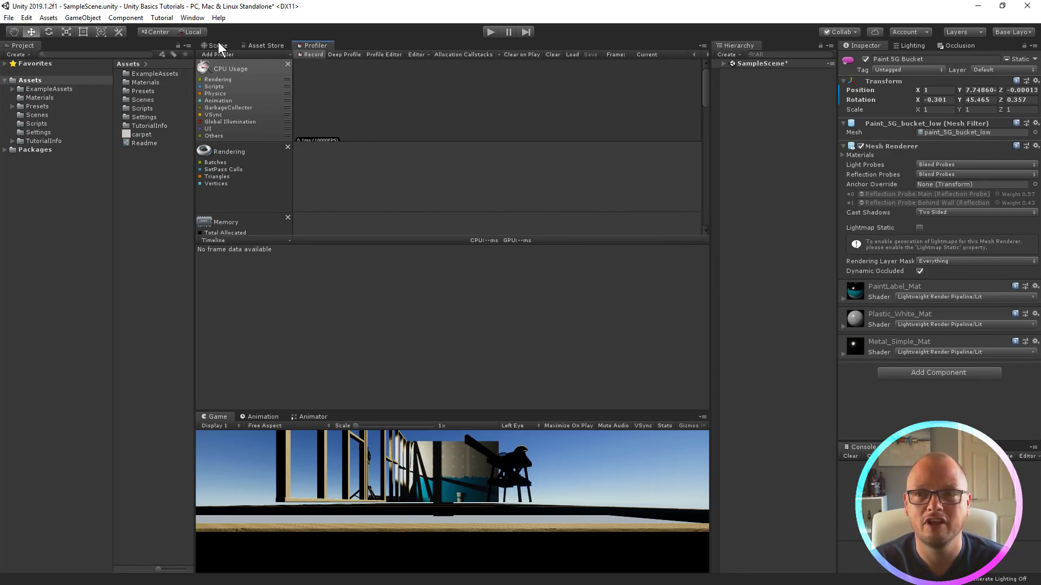
pyautogui.moveTo(309, 46); pyautogui.dragTo(453, 258)
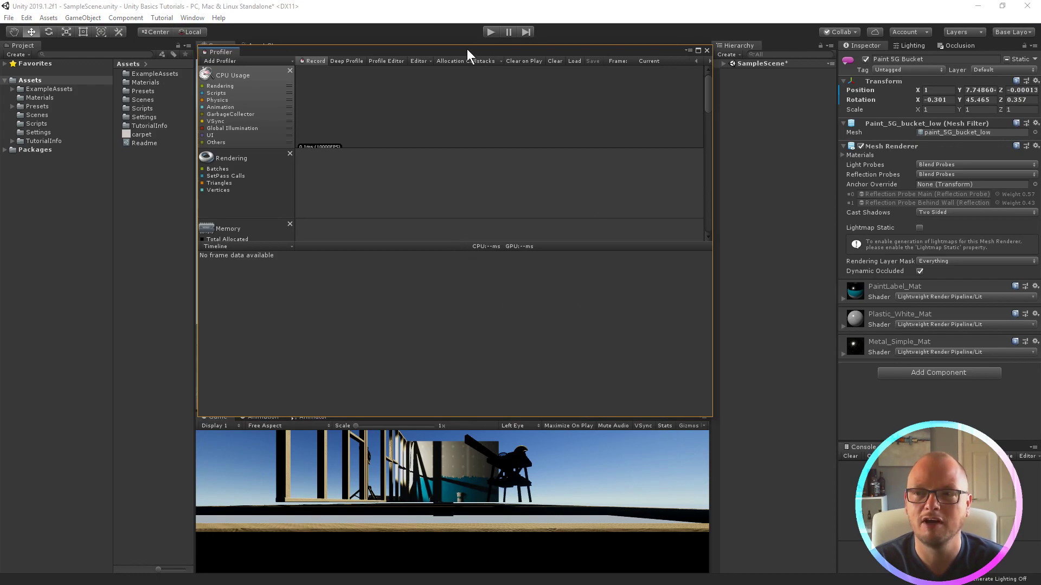
pyautogui.moveTo(464, 49); pyautogui.dragTo(561, 106)
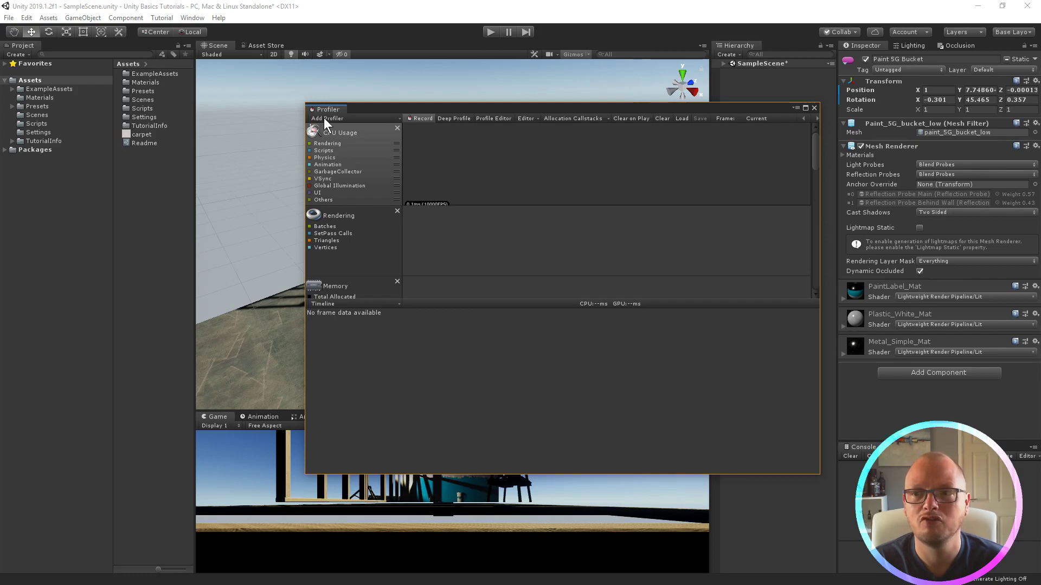
# Dock the Profiler below Project, enlarge it, then tab it beside Scene and Asset Store
pyautogui.moveTo(321, 106); pyautogui.dragTo(101, 542)
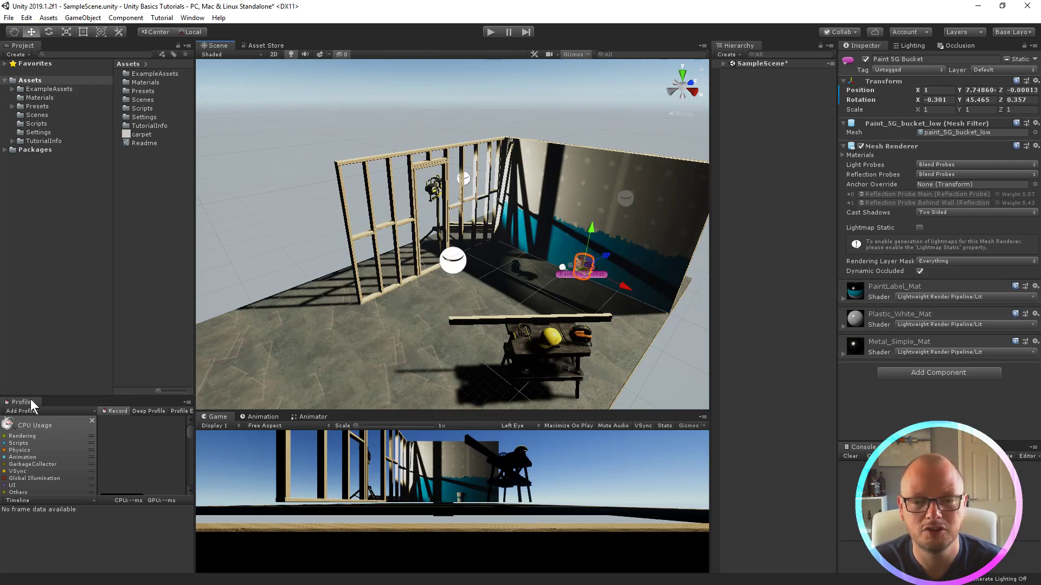
pyautogui.moveTo(29, 399); pyautogui.dragTo(17, 228)
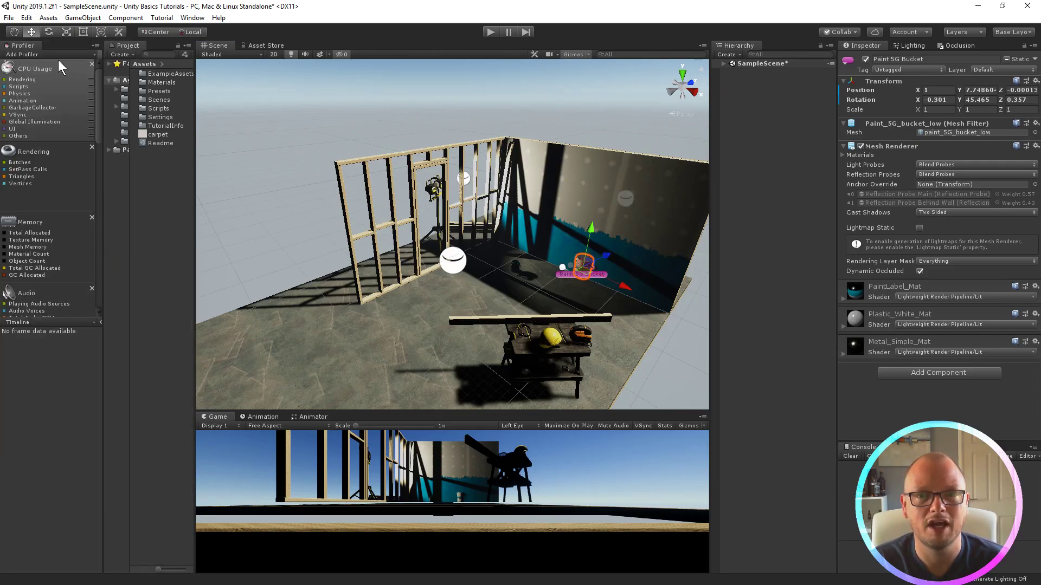
pyautogui.moveTo(31, 44); pyautogui.dragTo(163, 296)
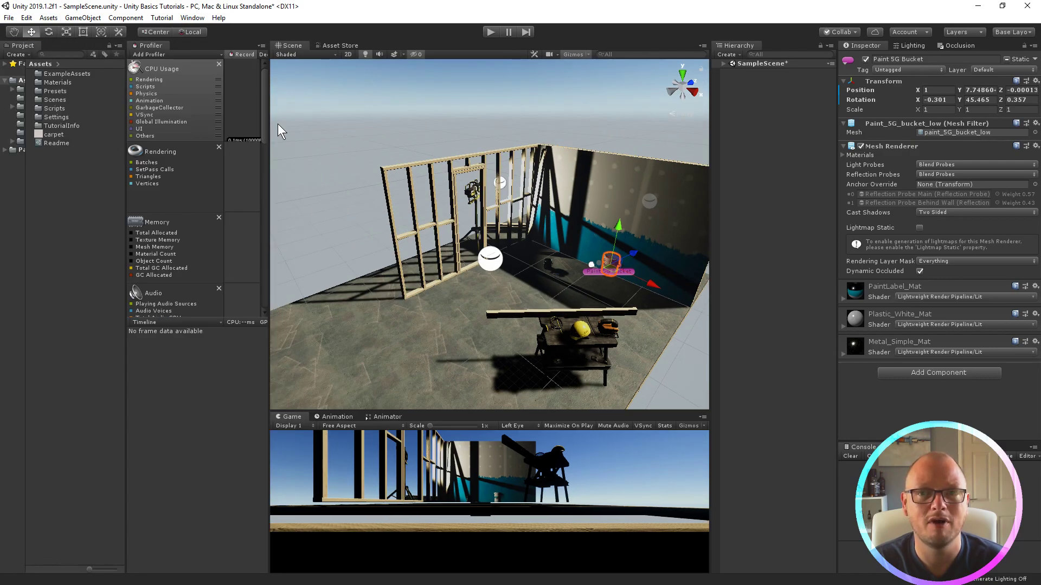
pyautogui.moveTo(156, 45); pyautogui.dragTo(387, 44)
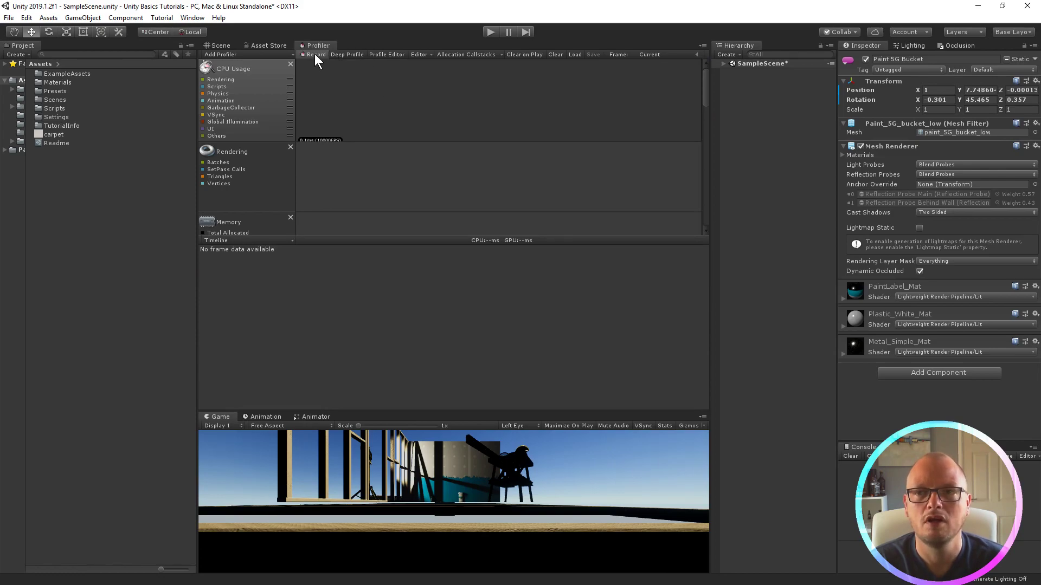
pyautogui.click(217, 45)
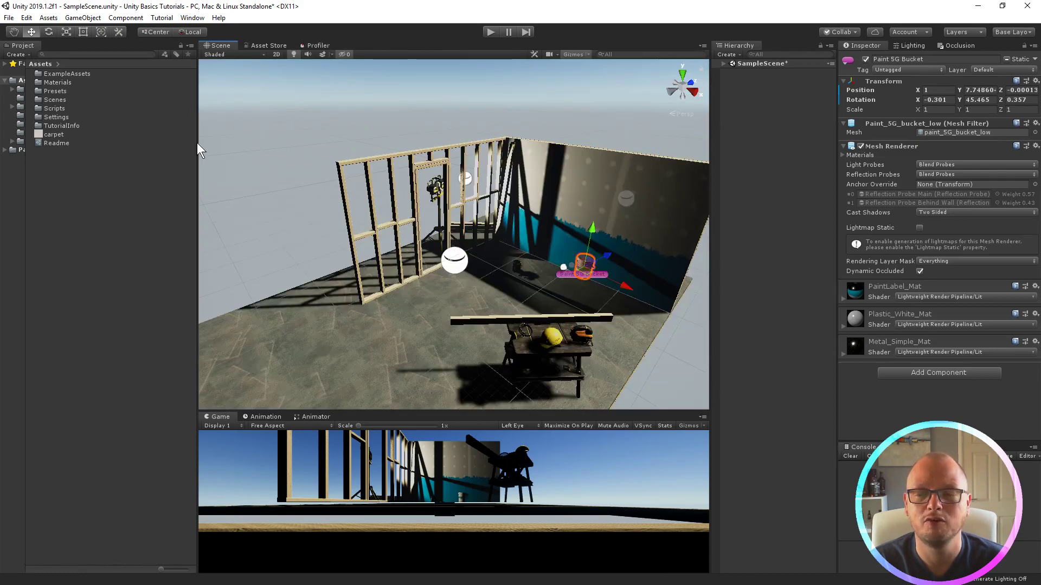
# Undock the Project panel and drag splitters to enlarge and widen the Scene view
pyautogui.moveTo(25, 46); pyautogui.dragTo(216, 209)
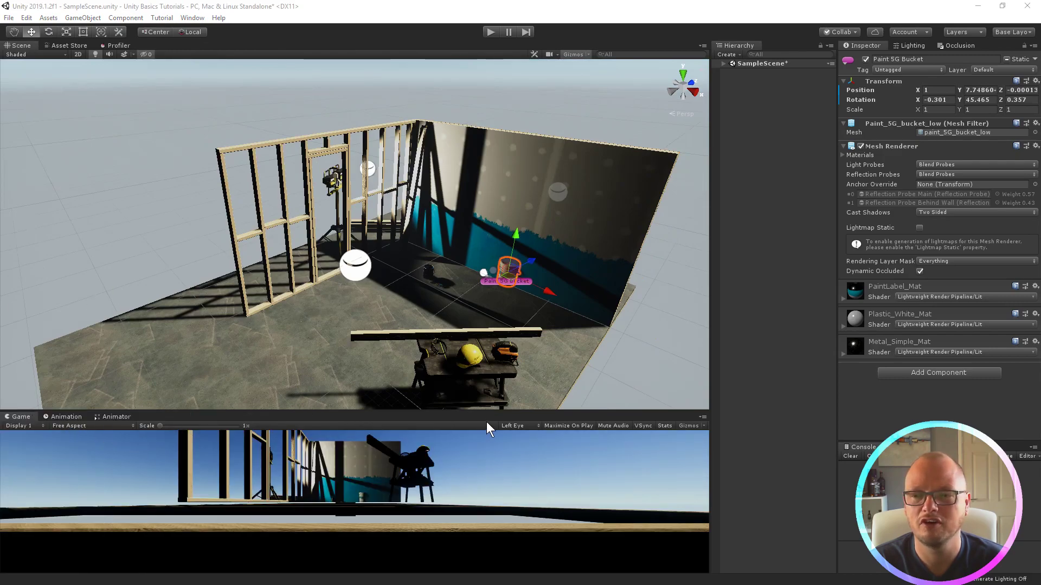
pyautogui.moveTo(490, 411); pyautogui.dragTo(496, 552)
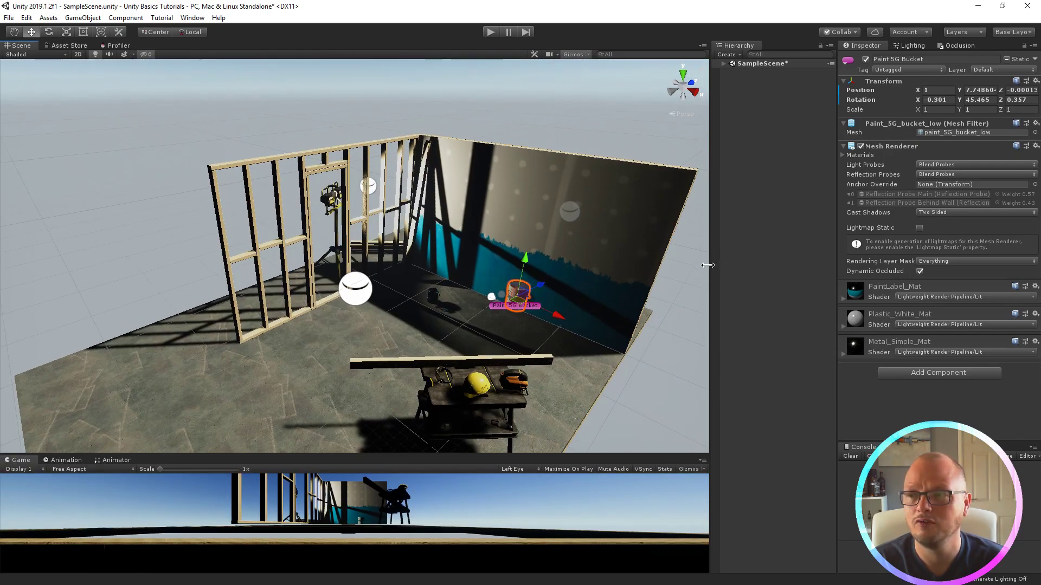
pyautogui.moveTo(708, 265); pyautogui.dragTo(779, 265)
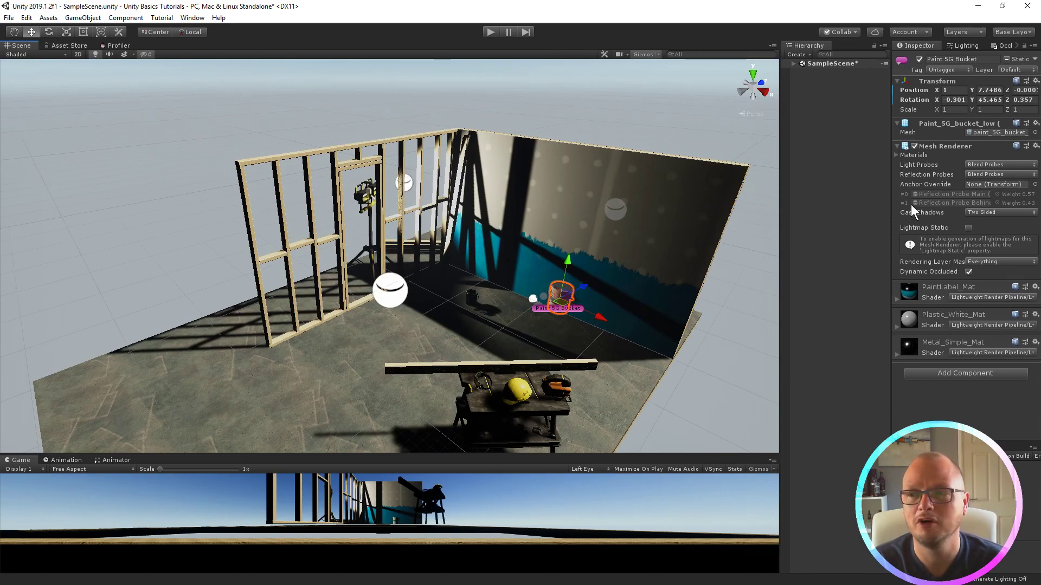
pyautogui.click(1012, 31)
pyautogui.click(991, 76)
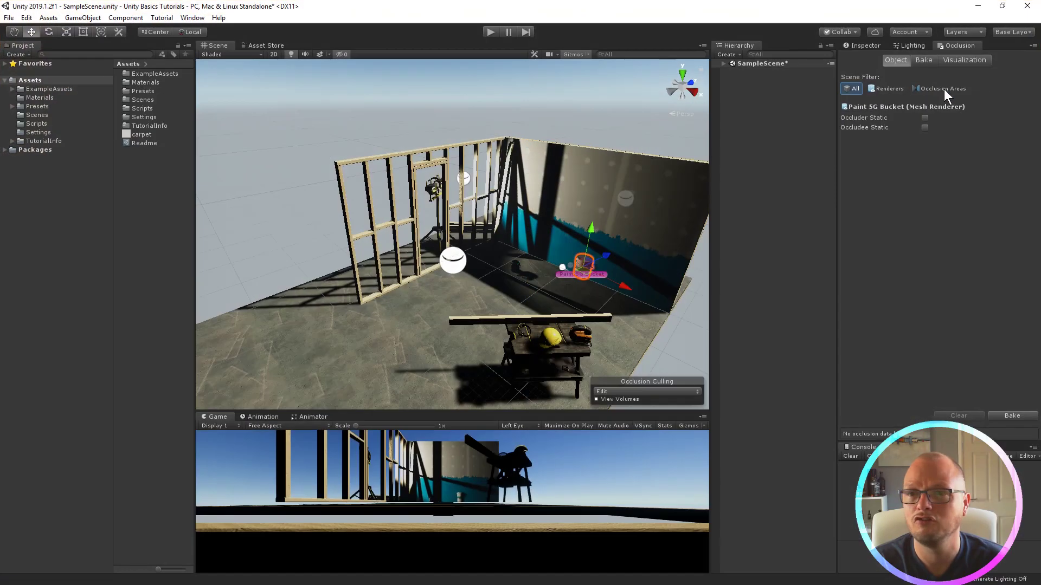